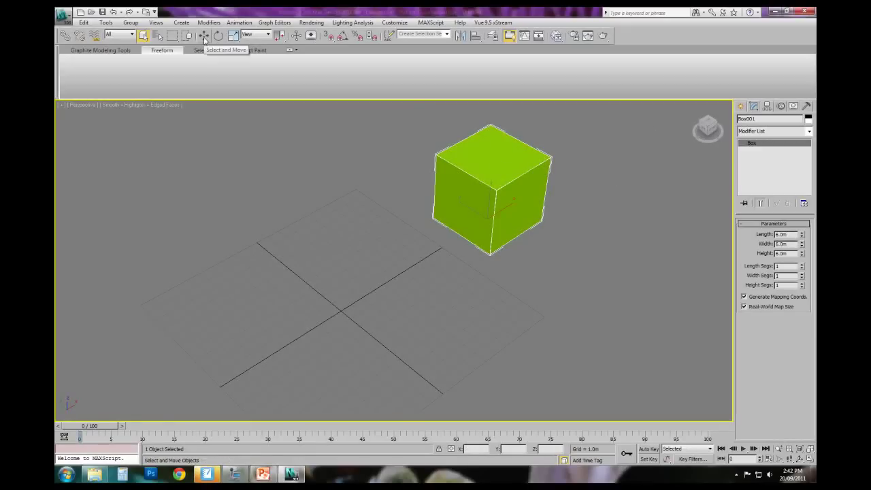
# Step: Move the box to the origin by setting its X and Y positions to 0 m, and display the standard primitives for creation
pyautogui.click(204, 39)
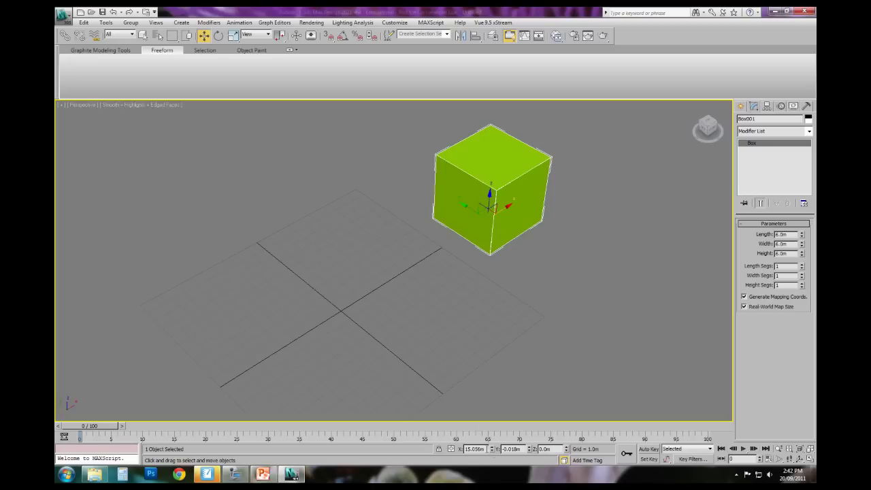
pyautogui.doubleClick(476, 449)
pyautogui.write('0')
pyautogui.press('Tab')
pyautogui.write('0')
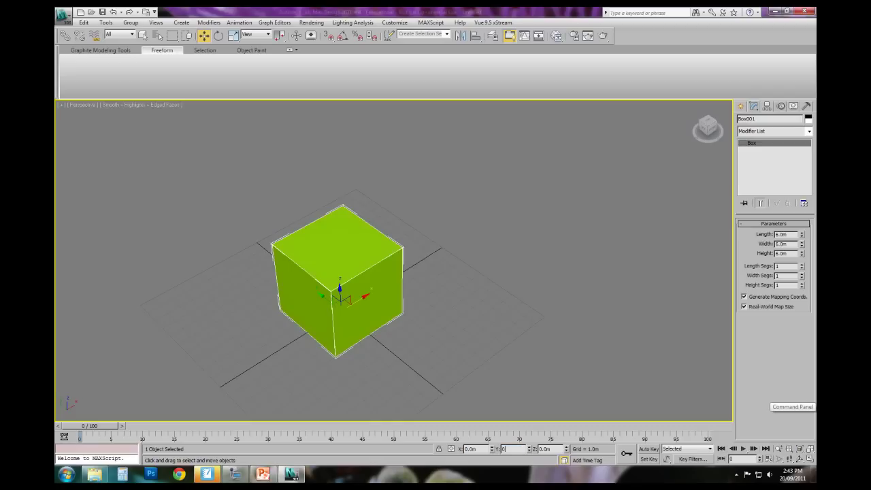
pyautogui.press('Tab')
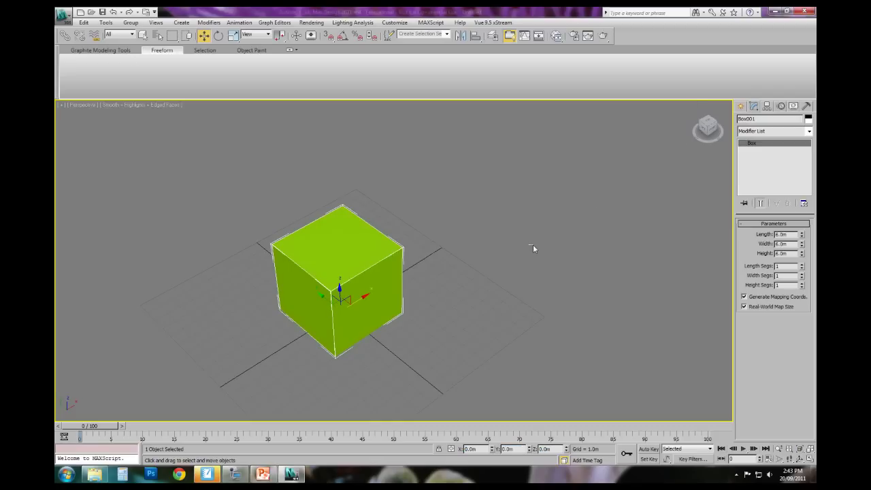
pyautogui.click(532, 246)
pyautogui.keyDown('alt'); pyautogui.moveTo(337, 328); pyautogui.dragTo(445, 255, button='middle'); pyautogui.keyUp('alt')
pyautogui.click(463, 249)
pyautogui.click(581, 222)
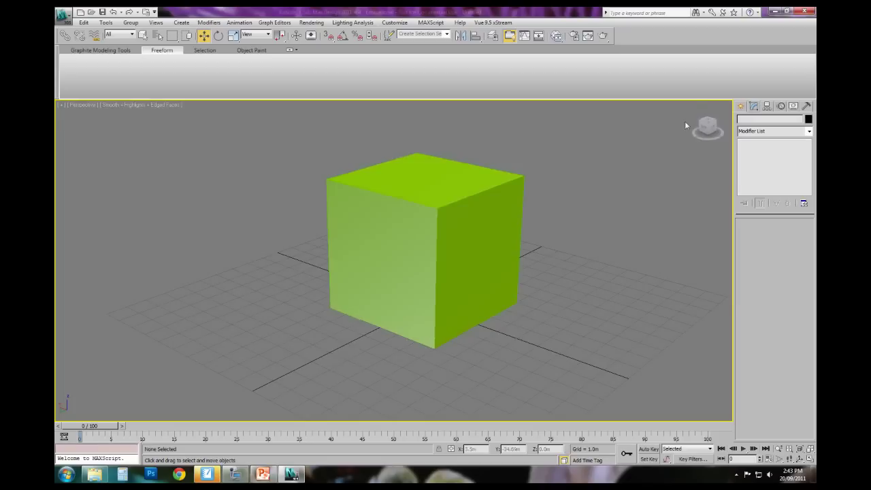
pyautogui.click(740, 106)
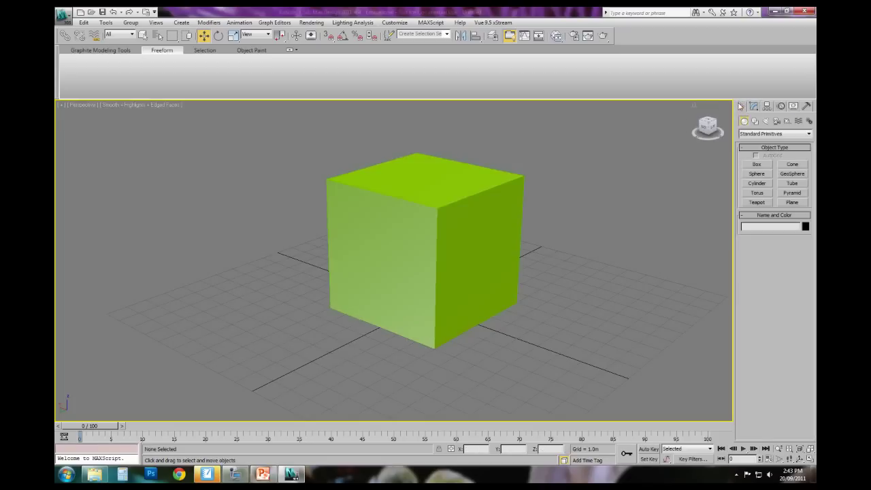
pyautogui.click(236, 478)
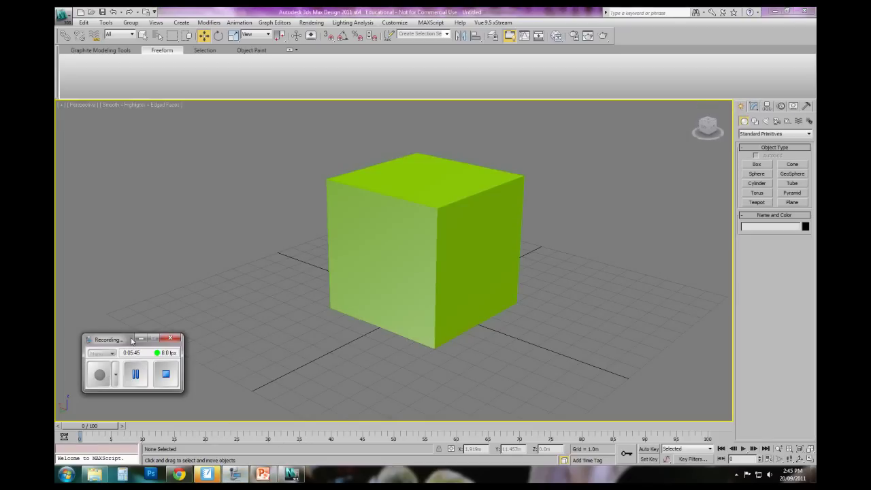
pyautogui.click(141, 338)
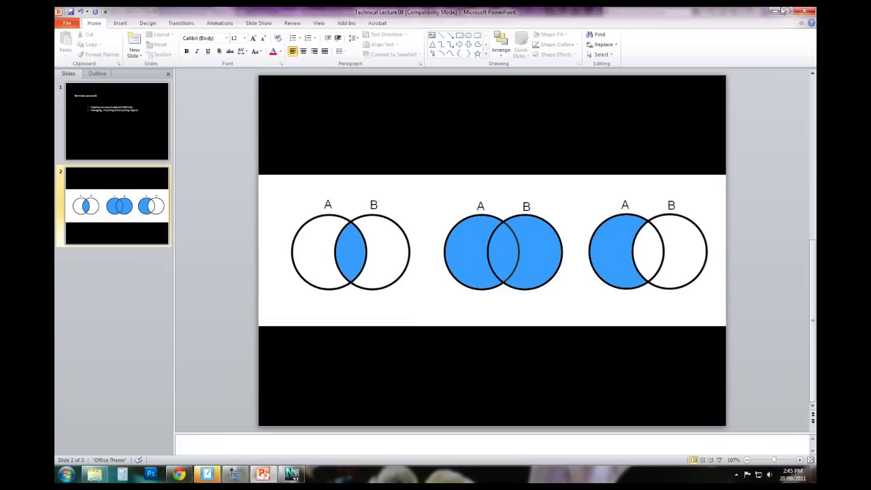
# Step: Return from PowerPoint to 3ds Max and create a sphere with a radius of about 3.57 m beside the box
pyautogui.click(774, 11)
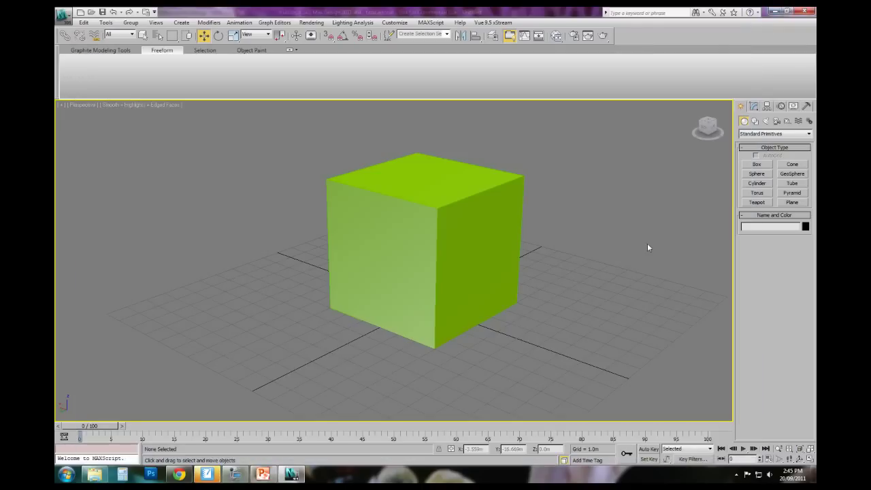
pyautogui.click(439, 266)
pyautogui.click(572, 295)
pyautogui.scroll(-4, 449, 245)
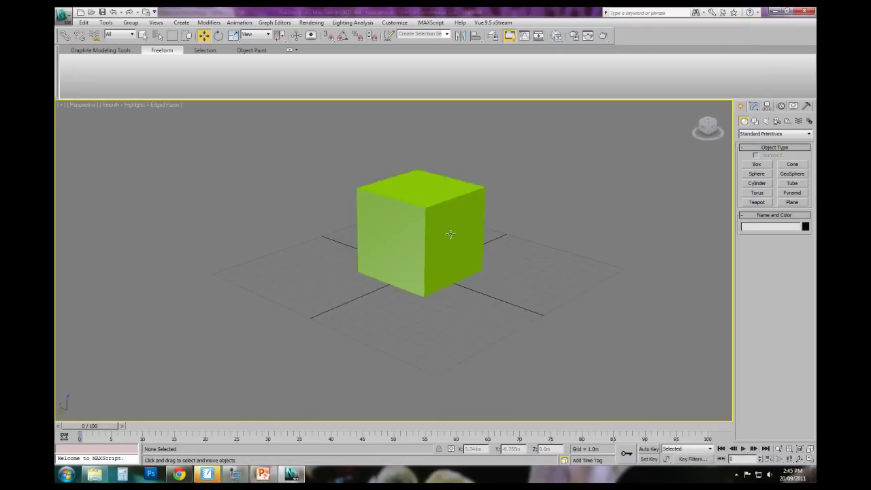
pyautogui.click(756, 174)
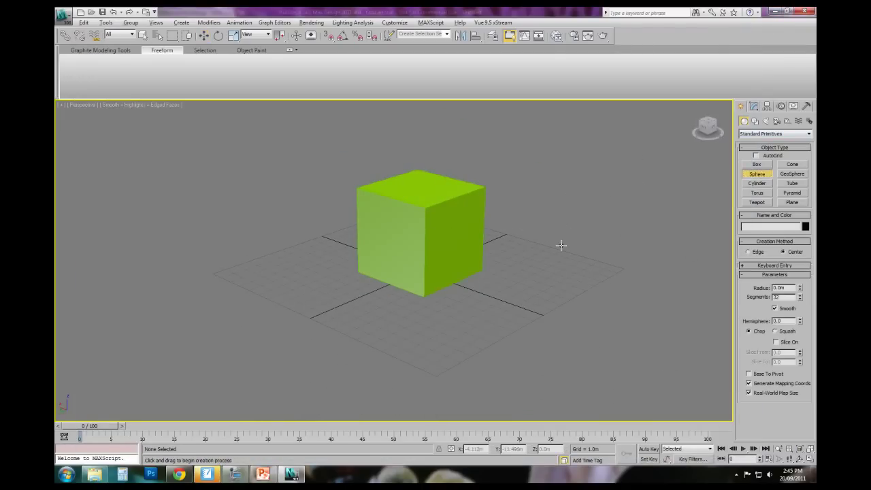
pyautogui.scroll(2, 402, 300)
pyautogui.moveTo(291, 347); pyautogui.dragTo(315, 308)
pyautogui.keyDown('alt'); pyautogui.moveTo(306, 313); pyautogui.dragTo(329, 312, button='middle'); pyautogui.keyUp('alt')
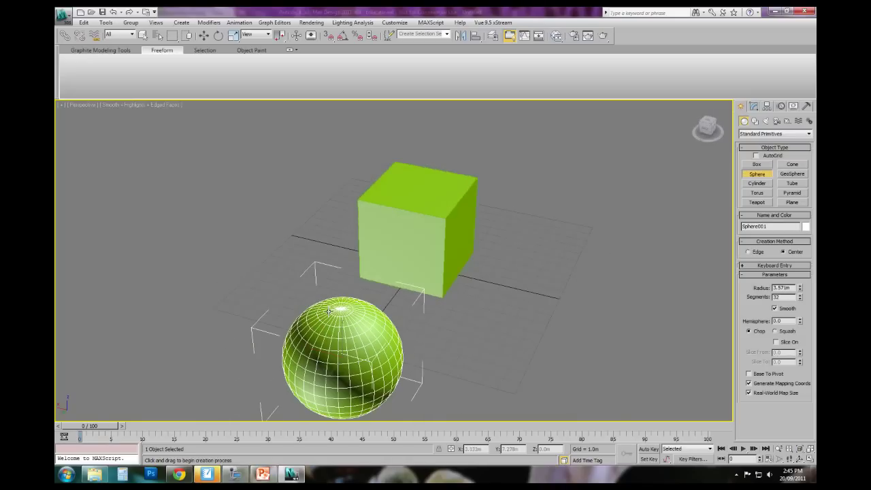
# Step: Show all four viewports and move the sphere along Y onto the box, then raise it so the two solids overlap
pyautogui.click(811, 460)
pyautogui.scroll(-3, 309, 171)
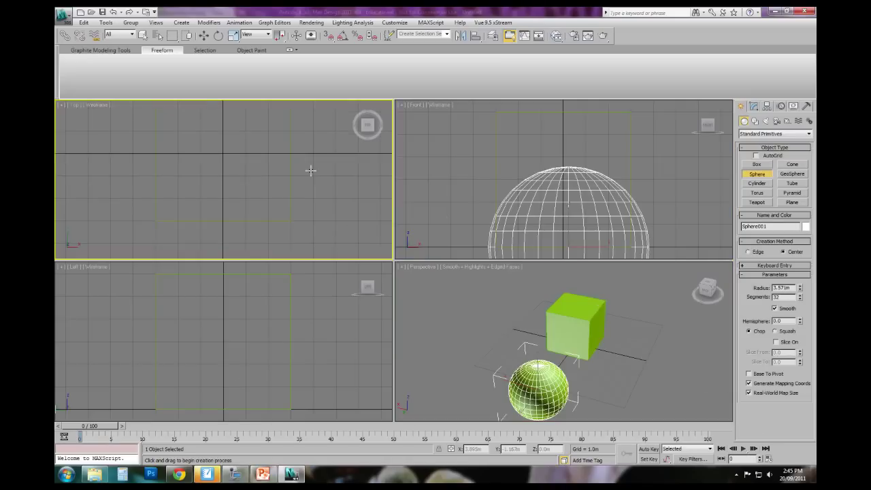
pyautogui.moveTo(309, 171); pyautogui.dragTo(290, 234, button='middle')
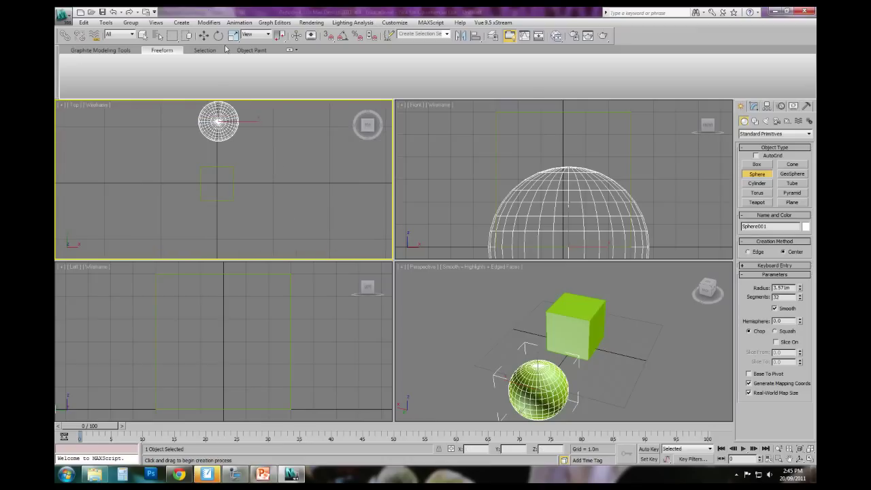
pyautogui.click(204, 36)
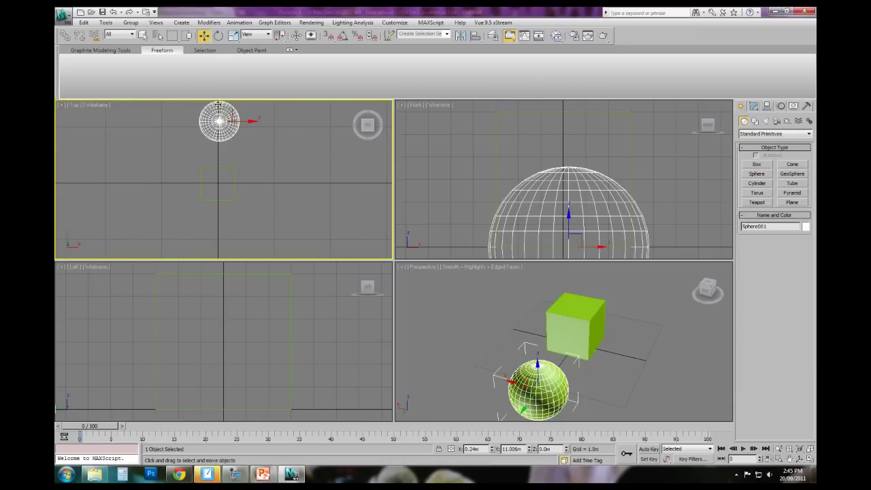
pyautogui.moveTo(222, 103); pyautogui.dragTo(221, 169)
pyautogui.moveTo(548, 200); pyautogui.dragTo(546, 193, button='middle')
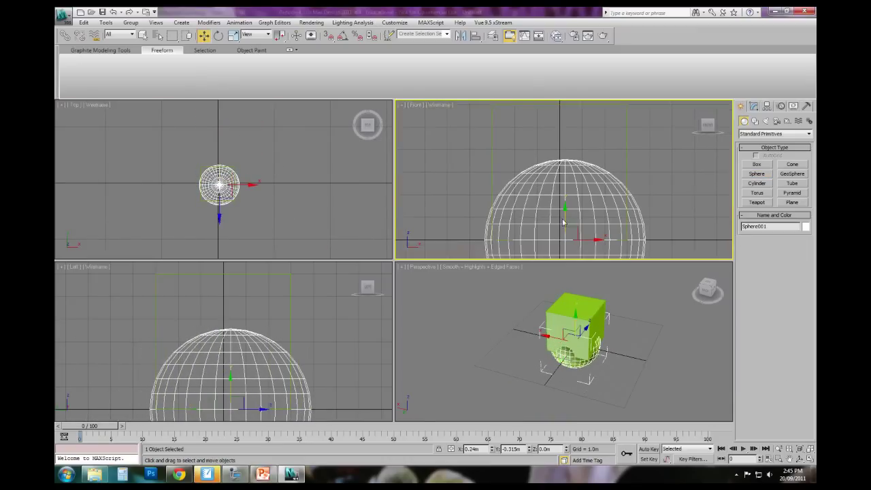
pyautogui.moveTo(564, 222); pyautogui.dragTo(574, 177)
# Step: Scale the sphere uniformly to about 114% so that it bulges through the box's sides
pyautogui.middleClick(574, 347)
pyautogui.scroll(3, 574, 348)
pyautogui.moveTo(574, 349); pyautogui.dragTo(541, 374, button='middle')
pyautogui.click(232, 36)
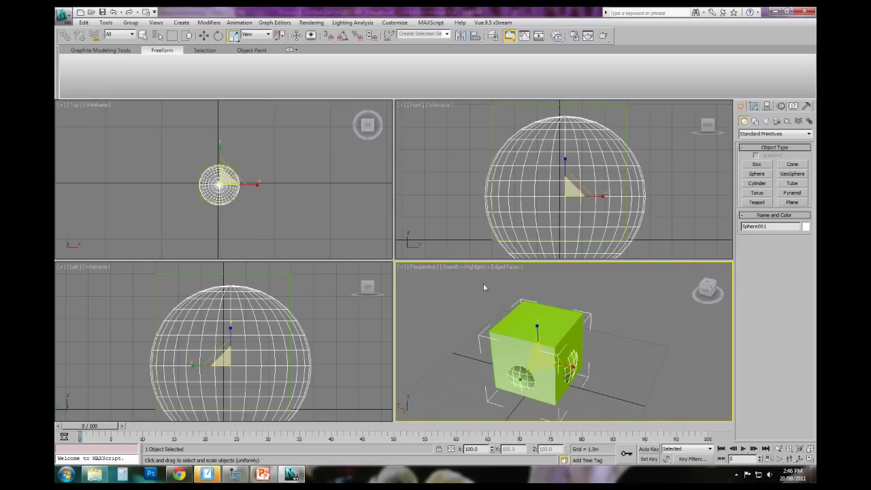
pyautogui.moveTo(541, 358)
pyautogui.mouseDown()
pyautogui.moveTo(539, 351)
pyautogui.moveTo(532, 368)
pyautogui.mouseUp()
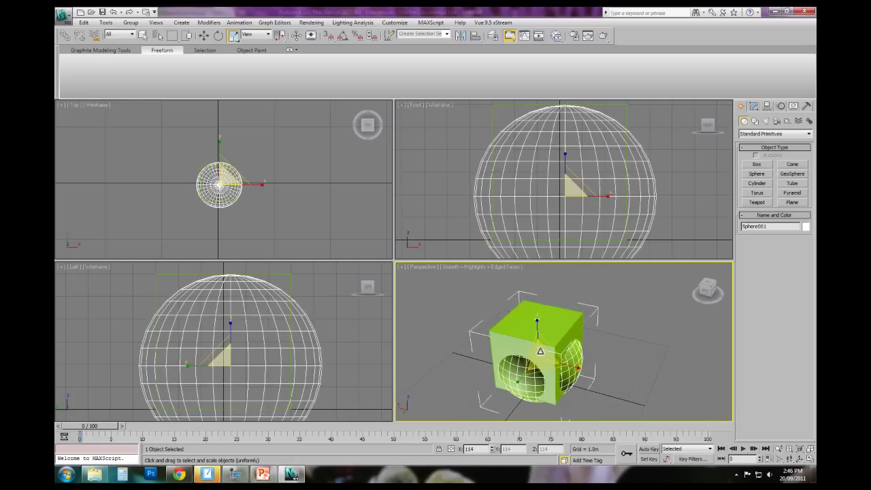
pyautogui.click(433, 332)
pyautogui.keyDown('alt'); pyautogui.moveTo(512, 392); pyautogui.dragTo(524, 313, button='middle'); pyautogui.keyUp('alt')
pyautogui.click(525, 313)
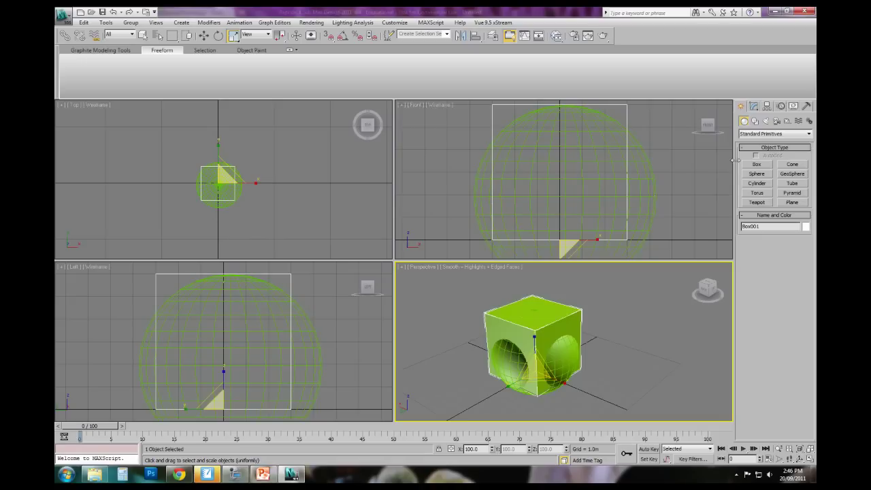
# Step: Compare the overlapping box and sphere with the A and B Venn diagrams on the PowerPoint slide, then return to 3ds Max
pyautogui.click(143, 35)
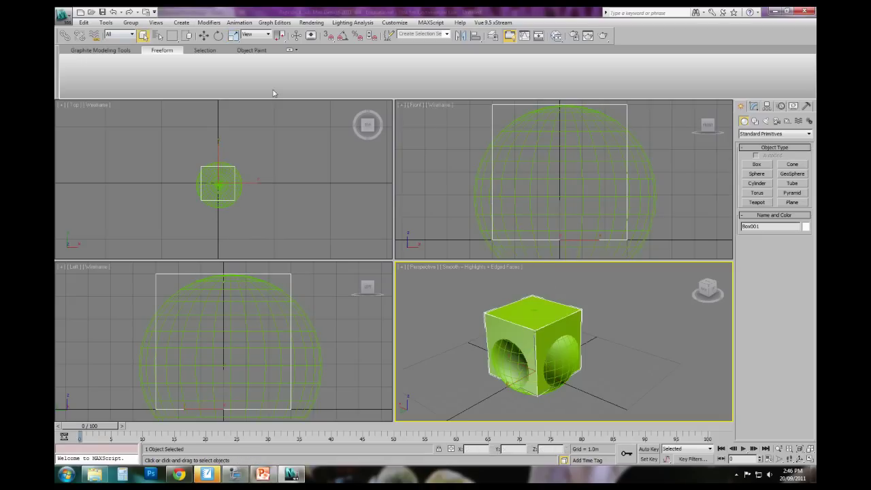
pyautogui.click(593, 303)
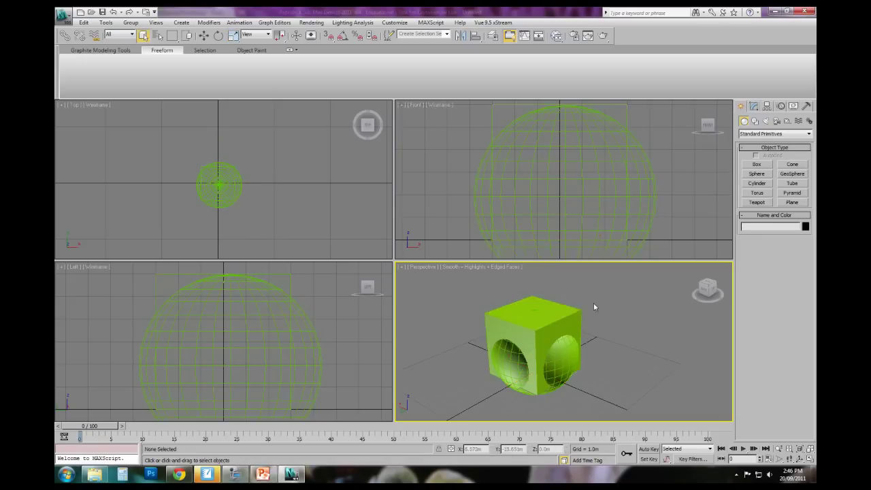
pyautogui.click(549, 313)
pyautogui.click(262, 474)
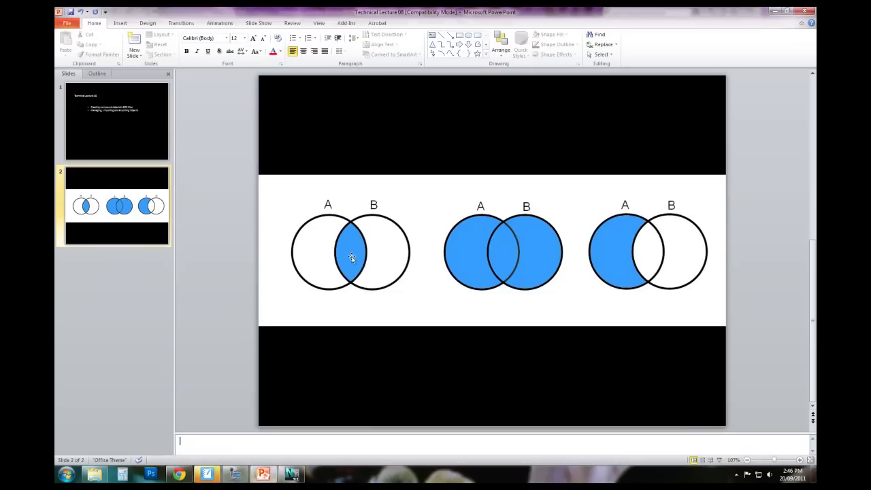
pyautogui.click(293, 475)
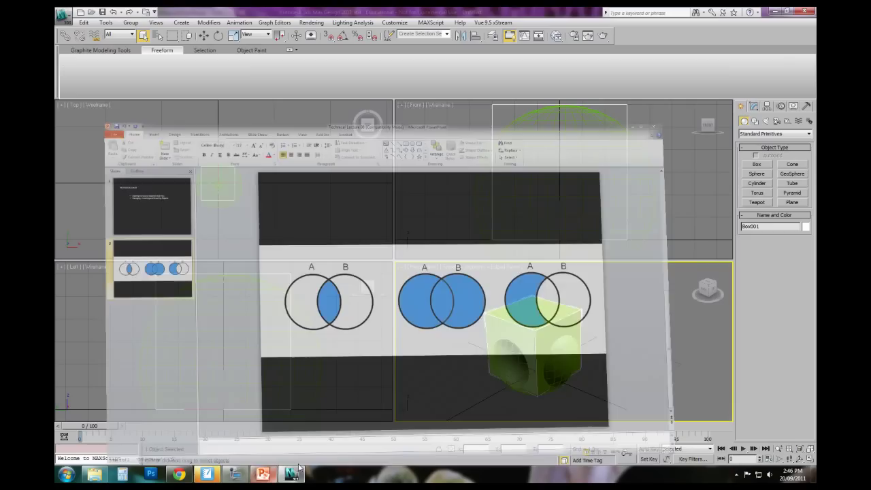
pyautogui.click(597, 302)
pyautogui.click(532, 317)
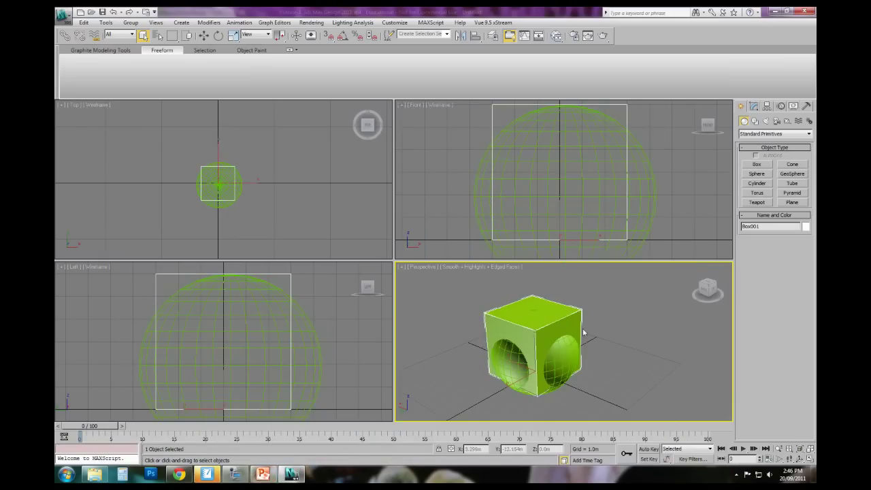
pyautogui.click(564, 377)
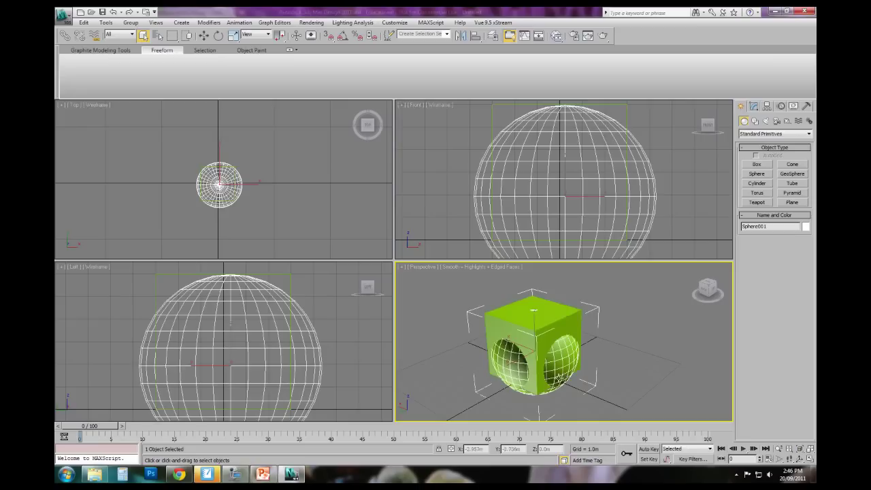
pyautogui.click(680, 306)
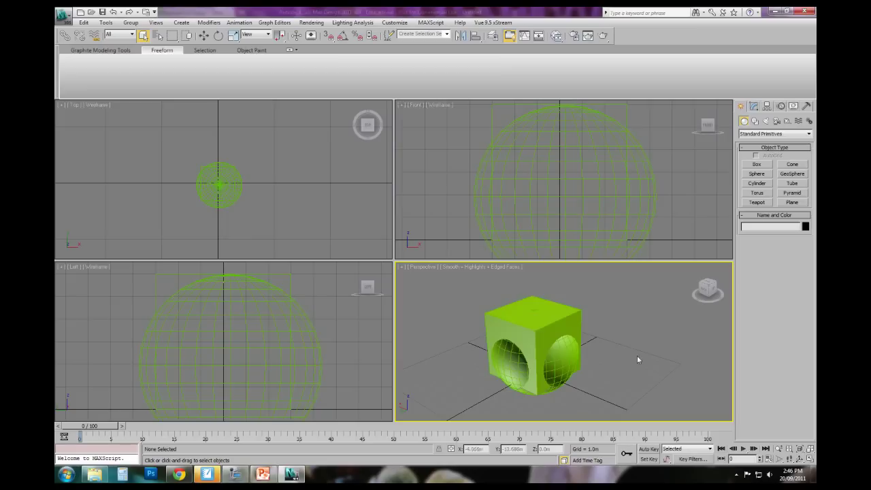
# Step: Maximize the perspective view and subtract the sphere from the box with a Boolean compound object, using Subtraction (A-B)
pyautogui.hotkey('alt', 'w')
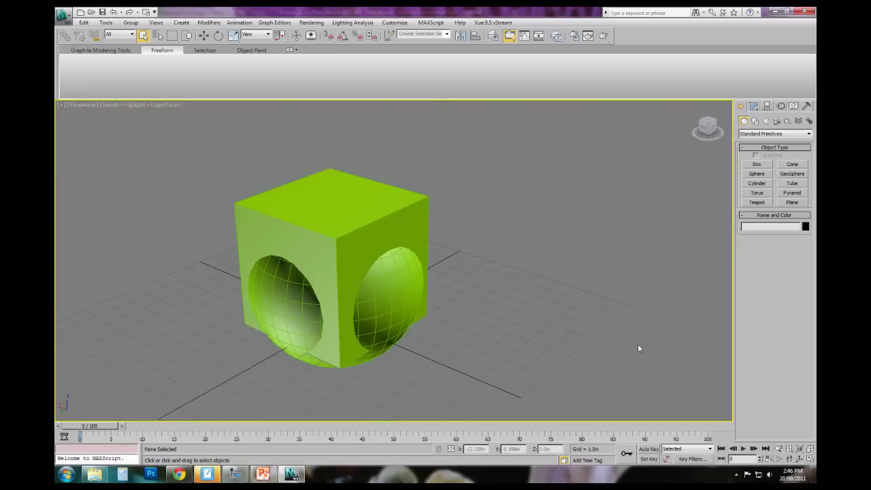
pyautogui.click(748, 133)
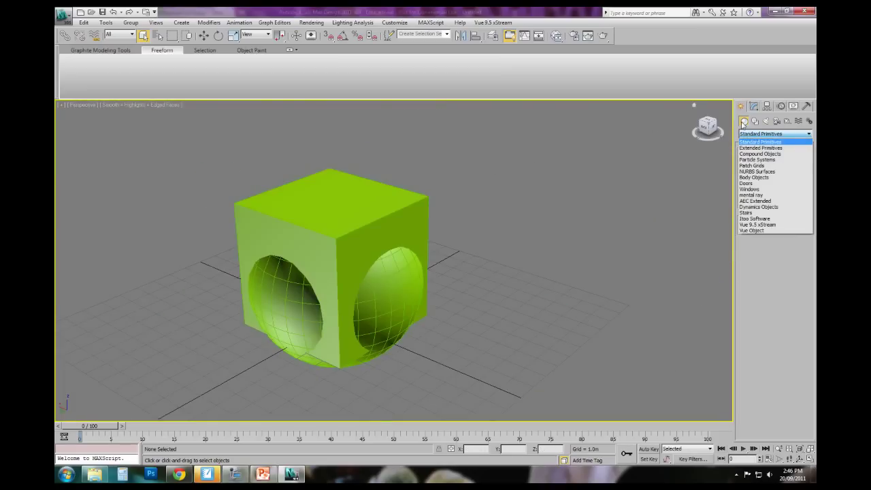
pyautogui.click(749, 154)
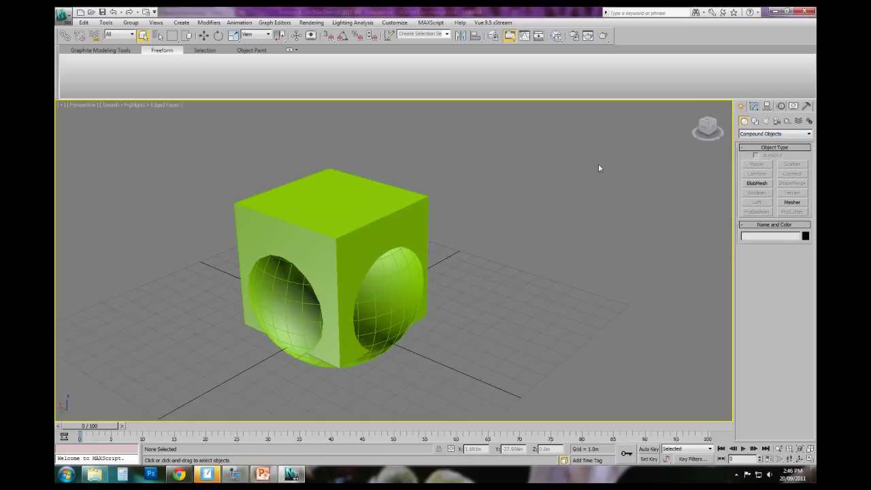
pyautogui.click(348, 203)
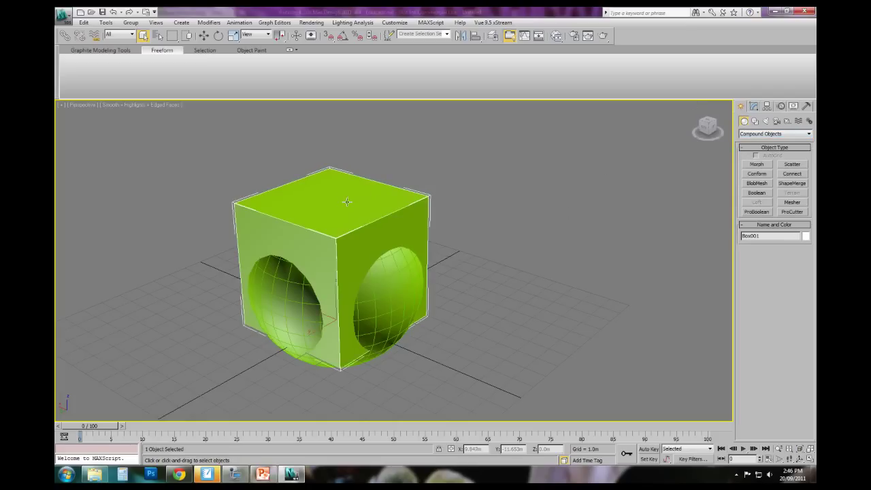
pyautogui.click(756, 193)
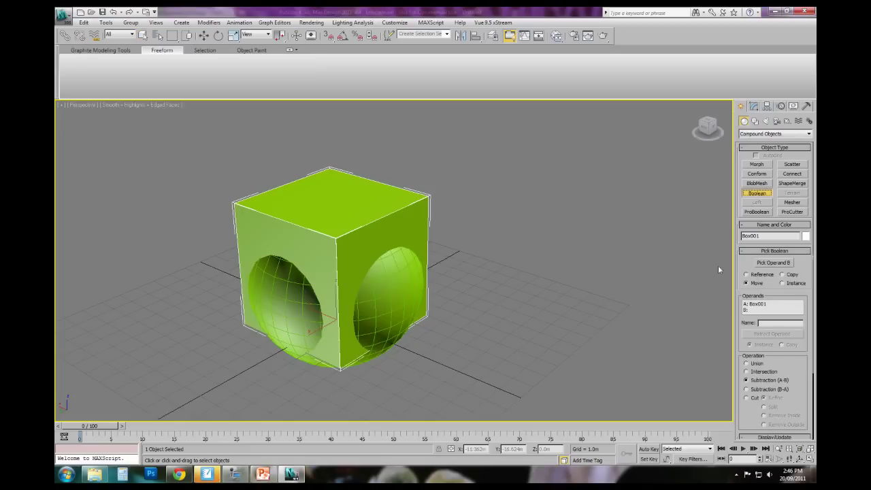
pyautogui.click(773, 264)
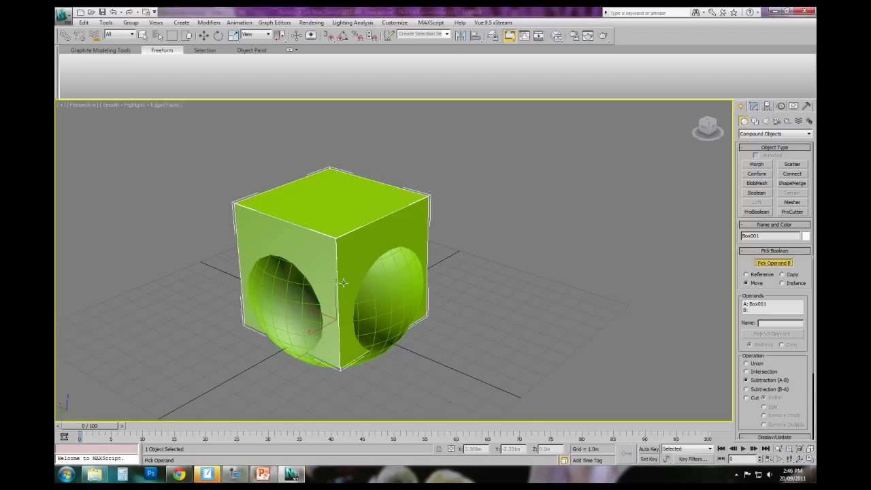
pyautogui.click(390, 285)
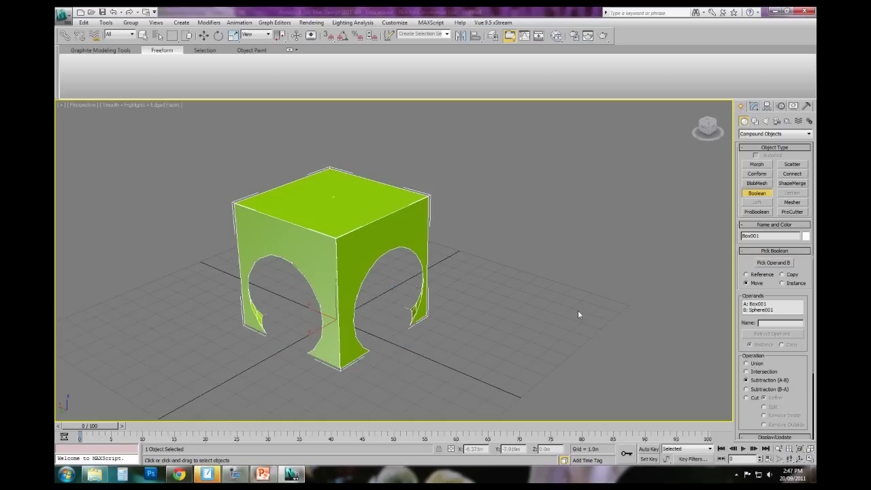
# Step: Examine the hollowed interior of the box from below and bring the remaining Boolean operation and display options into view
pyautogui.keyDown('alt'); pyautogui.moveTo(357, 296); pyautogui.dragTo(402, 252, button='middle'); pyautogui.keyUp('alt')
pyautogui.scroll(3, 380, 254)
pyautogui.keyDown('alt'); pyautogui.moveTo(339, 246); pyautogui.dragTo(456, 251, button='middle'); pyautogui.keyUp('alt')
pyautogui.scroll(3, 439, 270)
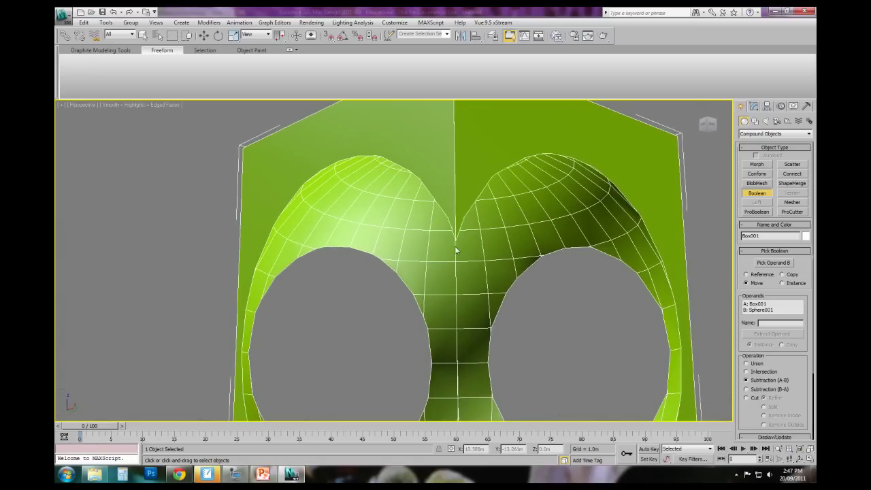
pyautogui.keyDown('alt'); pyautogui.moveTo(459, 291); pyautogui.dragTo(459, 266, button='middle'); pyautogui.keyUp('alt')
pyautogui.scroll(-3, 419, 266)
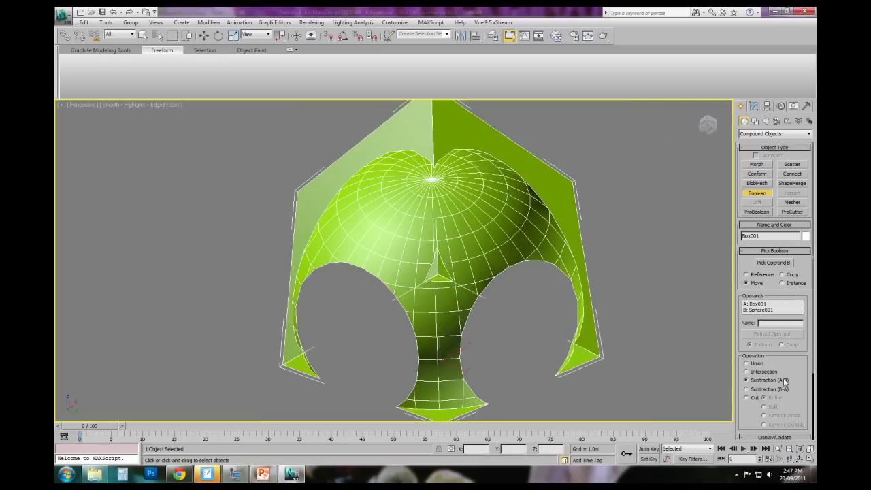
pyautogui.moveTo(804, 366); pyautogui.dragTo(761, 295)
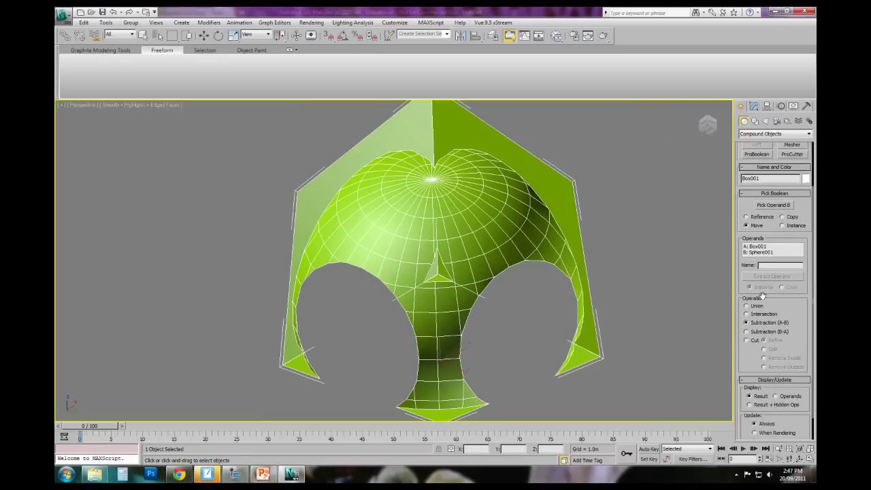
# Step: Compare the Boolean results of Subtraction (B-A), Intersection and Union on the box and sphere, ending on Subtraction (A-B)
pyautogui.click(755, 333)
pyautogui.keyDown('alt'); pyautogui.moveTo(517, 288); pyautogui.dragTo(389, 362, button='middle'); pyautogui.keyUp('alt')
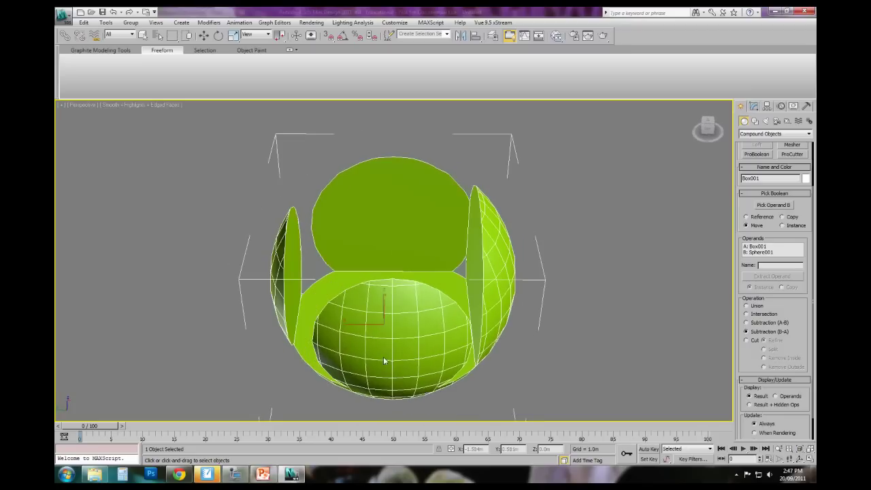
pyautogui.click(746, 314)
pyautogui.keyDown('alt'); pyautogui.moveTo(597, 318); pyautogui.dragTo(490, 289, button='middle'); pyautogui.keyUp('alt')
pyautogui.click(746, 307)
pyautogui.keyDown('alt'); pyautogui.moveTo(598, 279); pyautogui.dragTo(490, 266, button='middle'); pyautogui.keyUp('alt')
pyautogui.click(759, 323)
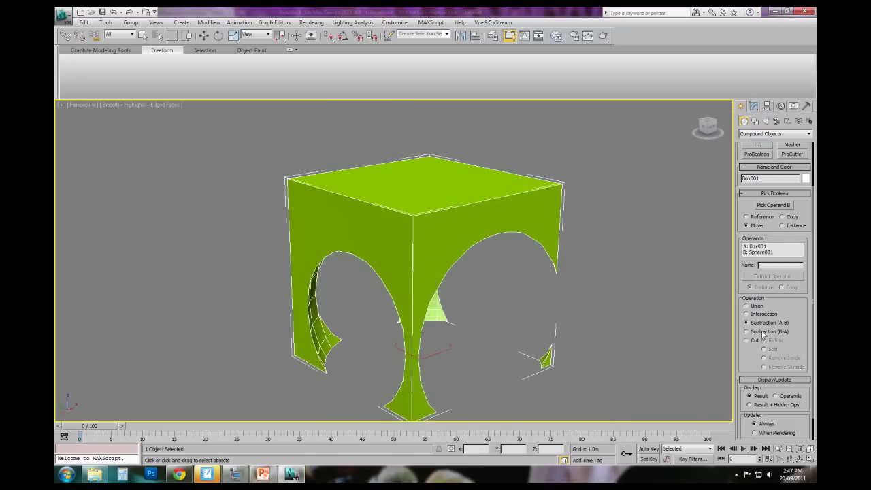
pyautogui.click(762, 332)
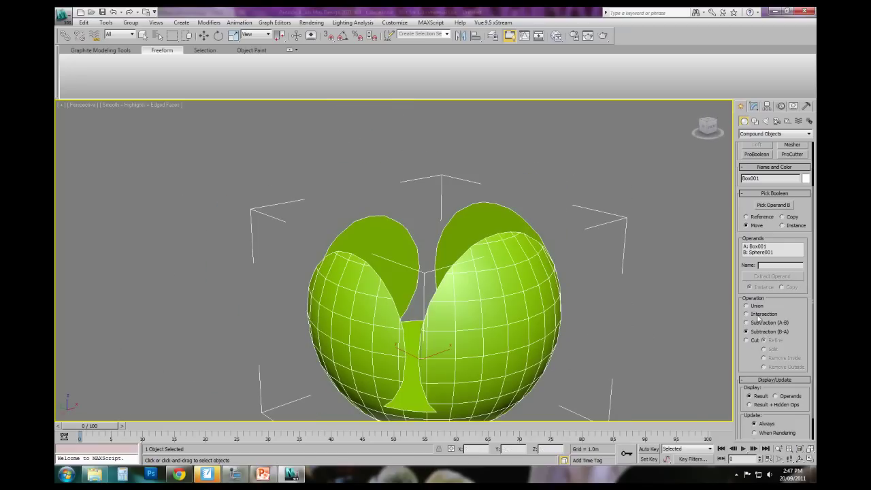
pyautogui.click(760, 313)
pyautogui.click(759, 322)
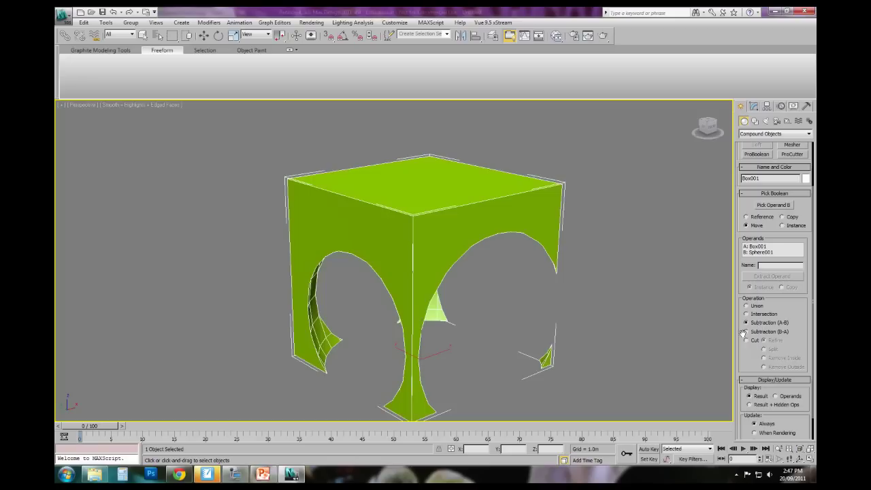
pyautogui.moveTo(598, 307); pyautogui.dragTo(479, 292, button='middle')
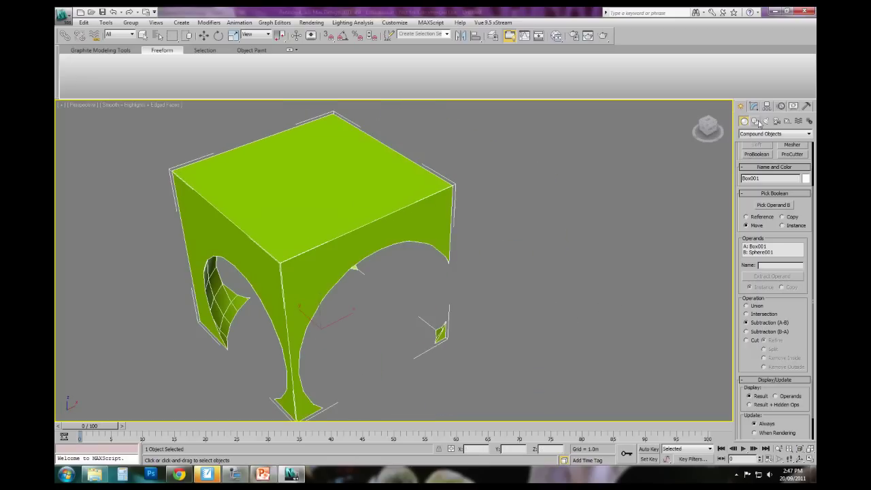
pyautogui.scroll(3, 749, 169)
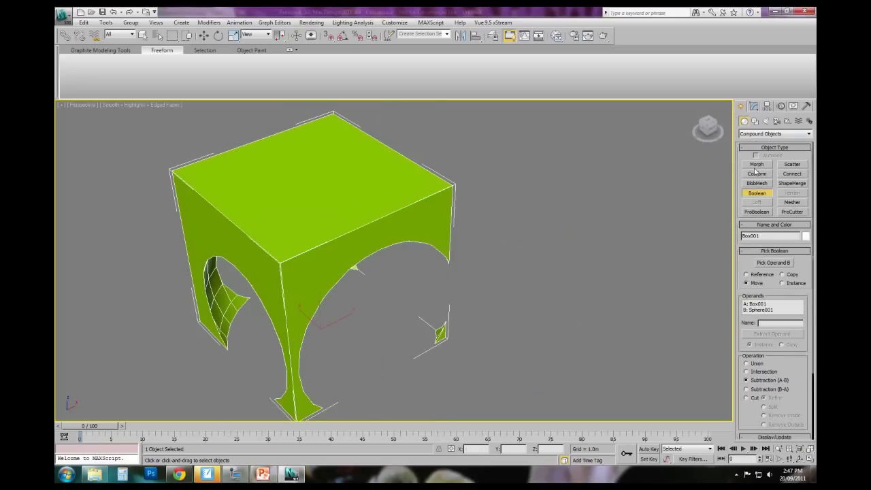
pyautogui.click(756, 194)
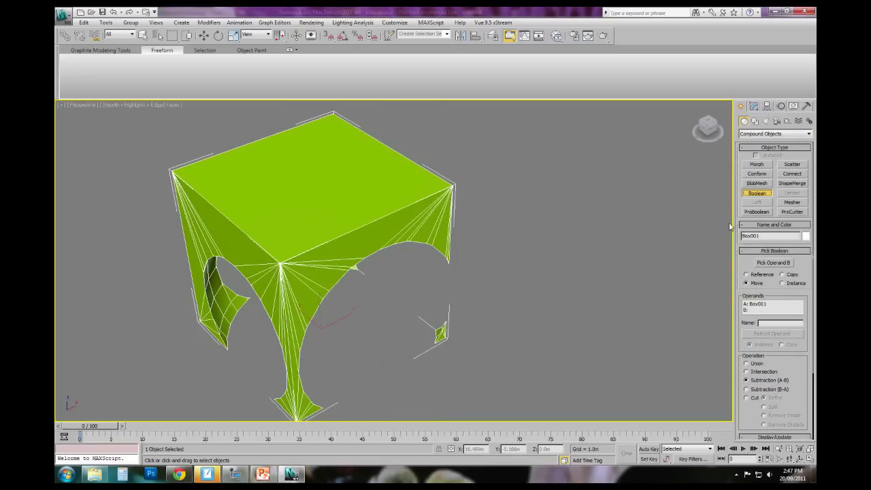
pyautogui.press('w')
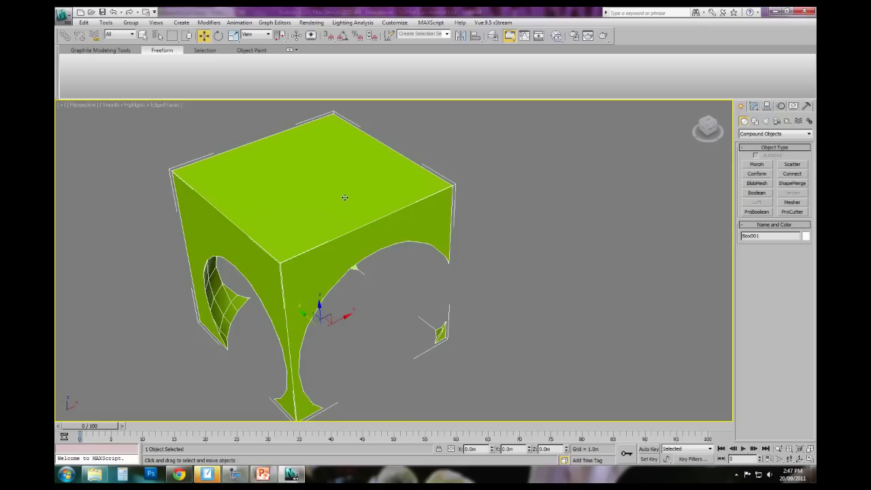
pyautogui.click(577, 189)
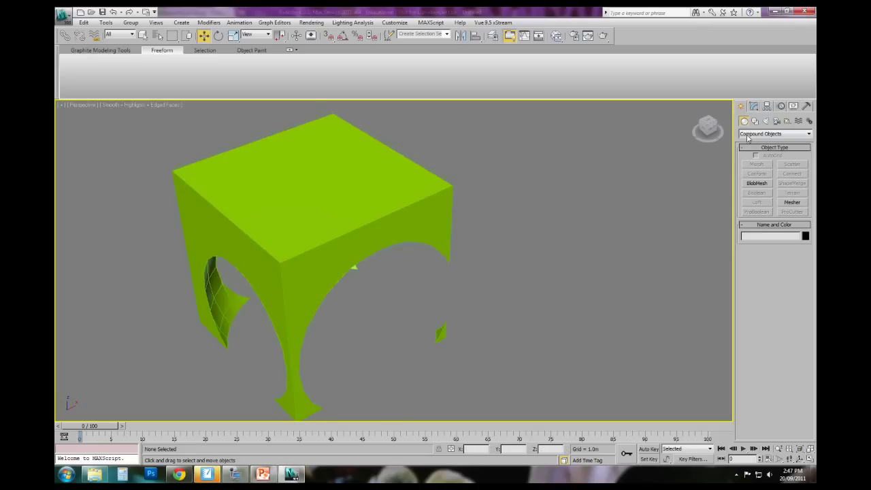
# Step: Create a standard primitive box beside the carved one, about 5.84 m long, 5.64 m wide and 6.17 m high
pyautogui.click(748, 136)
pyautogui.click(751, 141)
pyautogui.moveTo(616, 230); pyautogui.dragTo(449, 303, button='middle')
pyautogui.scroll(-3, 496, 245)
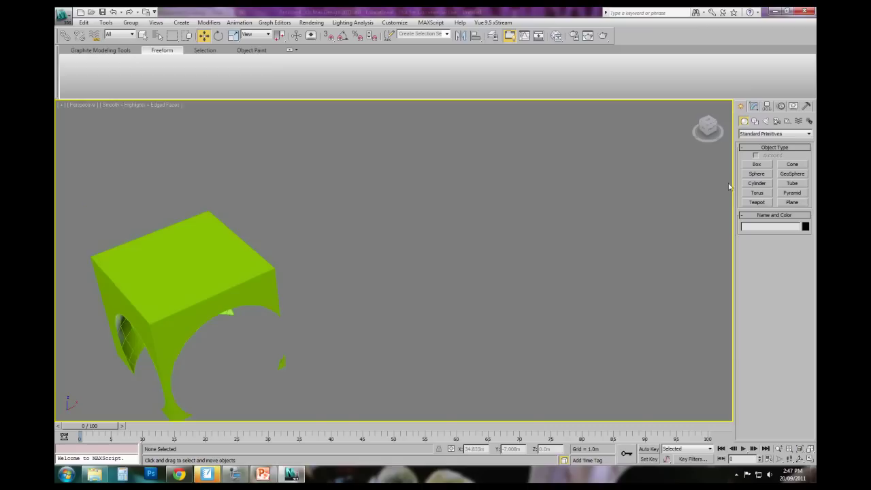
pyautogui.click(756, 164)
pyautogui.moveTo(363, 233); pyautogui.dragTo(348, 320)
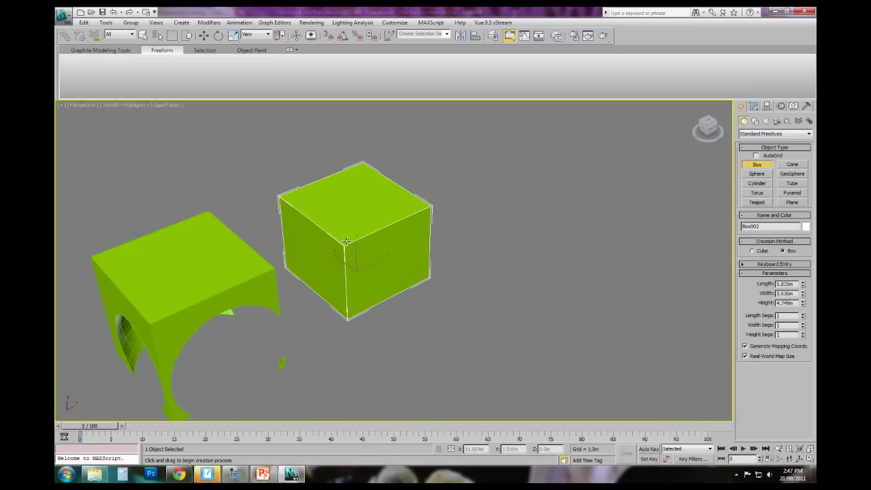
pyautogui.click(355, 221)
pyautogui.keyDown('alt'); pyautogui.moveTo(425, 271); pyautogui.dragTo(371, 277, button='middle'); pyautogui.keyUp('alt')
pyautogui.keyDown('alt'); pyautogui.moveTo(497, 265); pyautogui.dragTo(480, 249, button='middle'); pyautogui.keyUp('alt')
pyautogui.moveTo(480, 250); pyautogui.dragTo(470, 286, button='middle')
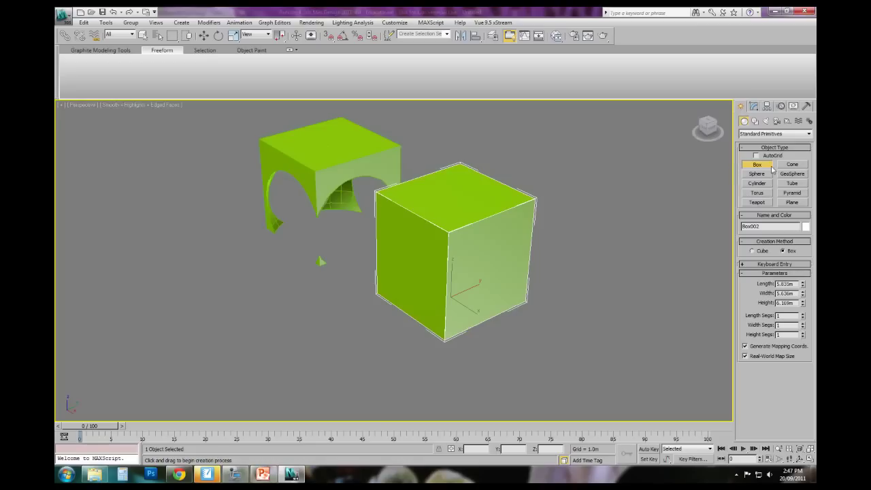
# Step: Create a lower, smaller box in front of the new one, about 4.6 m long and 5 m wide
pyautogui.rightClick(702, 195)
pyautogui.click(756, 163)
pyautogui.moveTo(375, 342); pyautogui.dragTo(351, 417)
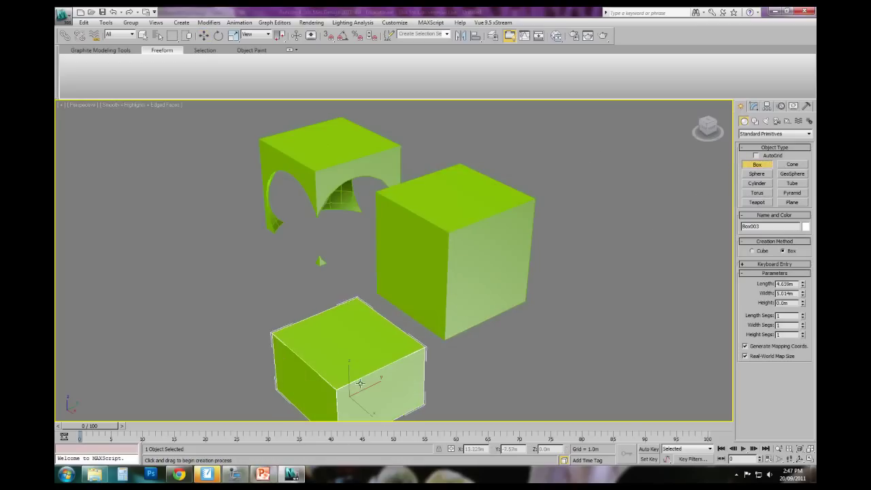
pyautogui.click(359, 383)
pyautogui.moveTo(355, 374); pyautogui.dragTo(347, 359, button='middle')
# Step: Rotate the smaller box freely about several axes so that it is tilted, with angle snap turned off
pyautogui.press('a')
pyautogui.press('e')
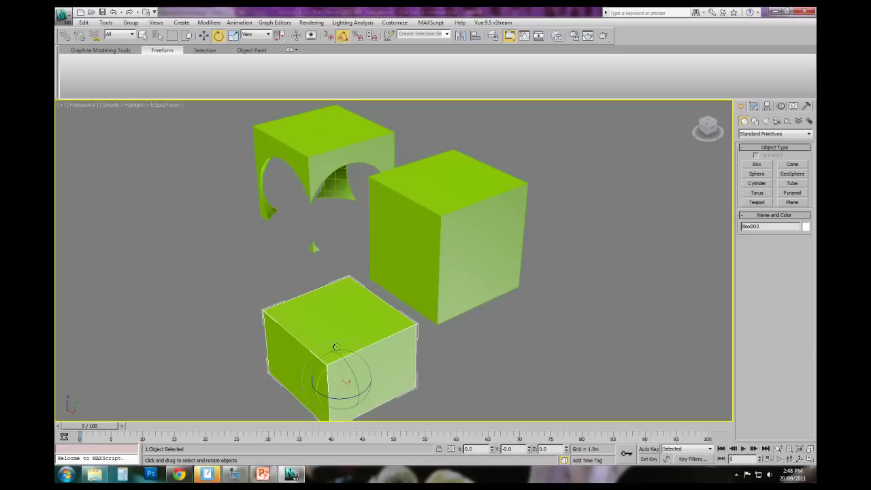
pyautogui.moveTo(338, 376); pyautogui.dragTo(343, 354)
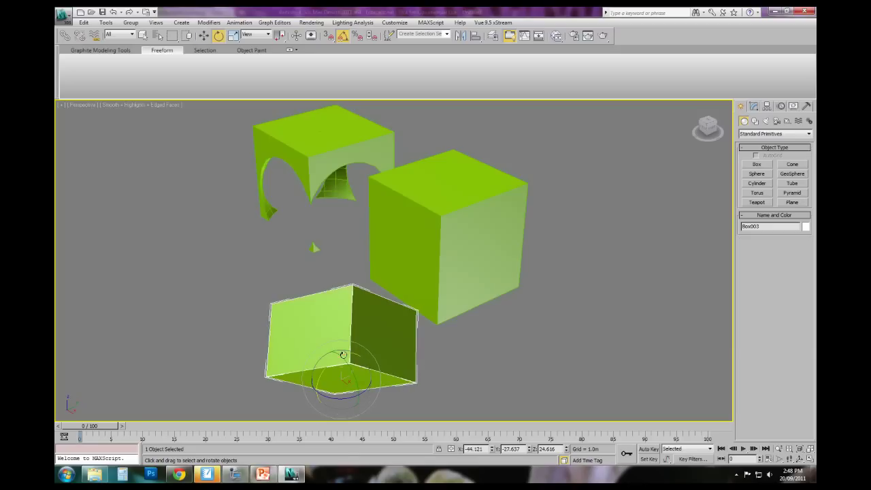
pyautogui.press('a')
pyautogui.moveTo(344, 355); pyautogui.dragTo(350, 386)
pyautogui.keyDown('alt'); pyautogui.moveTo(381, 349); pyautogui.dragTo(400, 352, button='middle'); pyautogui.keyUp('alt')
# Step: Move the tilted box into the large box's lower front corner so that the two overlap, and deselect it
pyautogui.click(204, 36)
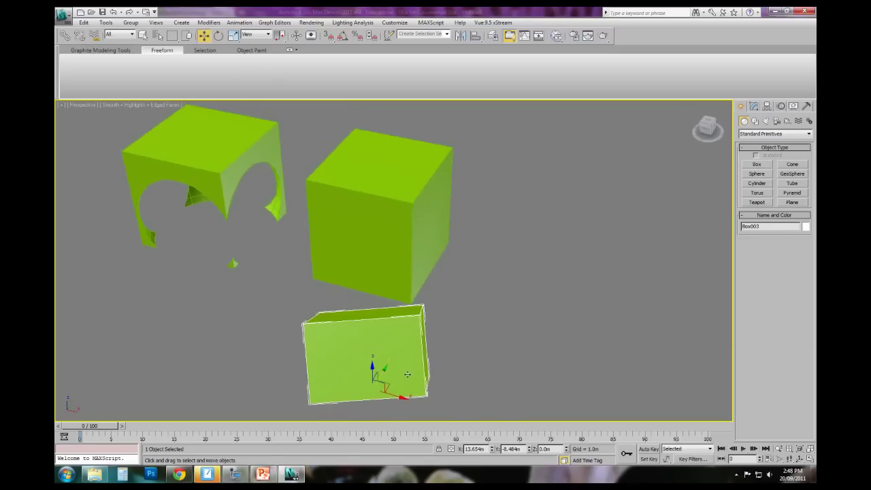
pyautogui.moveTo(384, 382); pyautogui.dragTo(413, 296)
pyautogui.keyDown('alt'); pyautogui.moveTo(413, 296); pyautogui.dragTo(428, 275, button='middle'); pyautogui.keyUp('alt')
pyautogui.scroll(3, 435, 287)
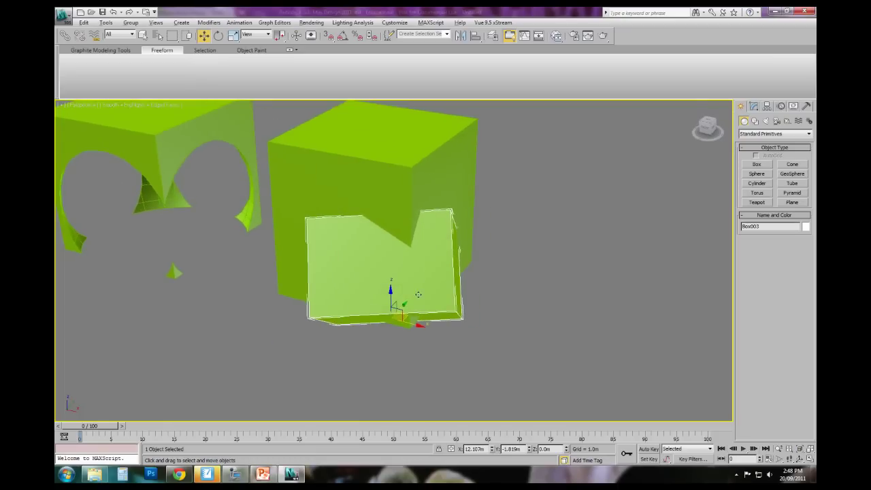
pyautogui.moveTo(418, 294); pyautogui.dragTo(417, 275)
pyautogui.click(535, 299)
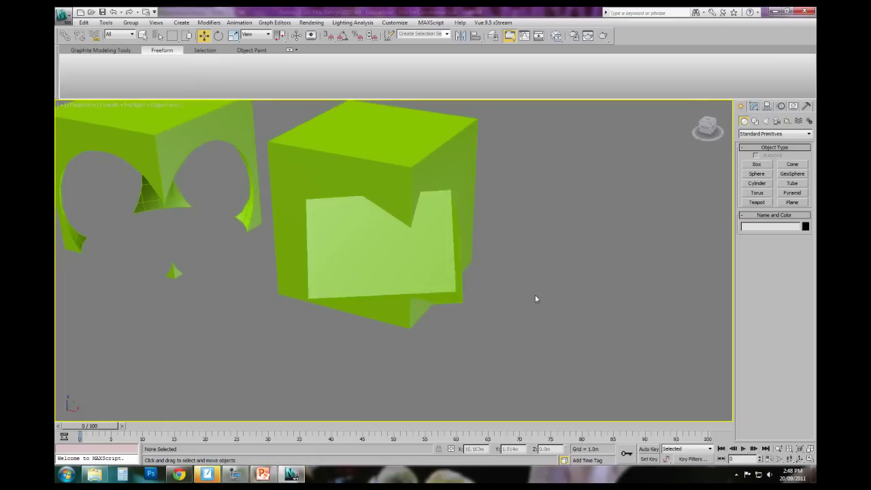
pyautogui.keyDown('alt'); pyautogui.moveTo(535, 299); pyautogui.dragTo(592, 197, button='middle'); pyautogui.keyUp('alt')
# Step: Subtract the tilted box from the large box with a Boolean compound object, using Subtraction (A-B)
pyautogui.click(767, 135)
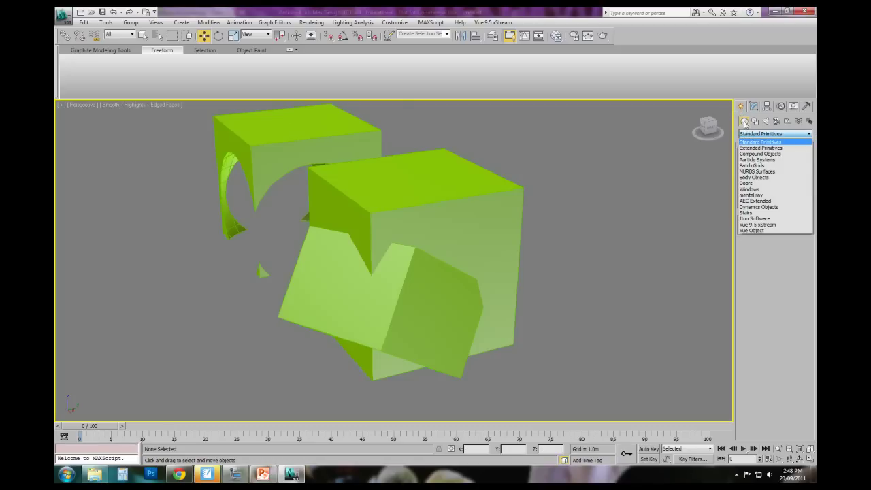
pyautogui.click(753, 155)
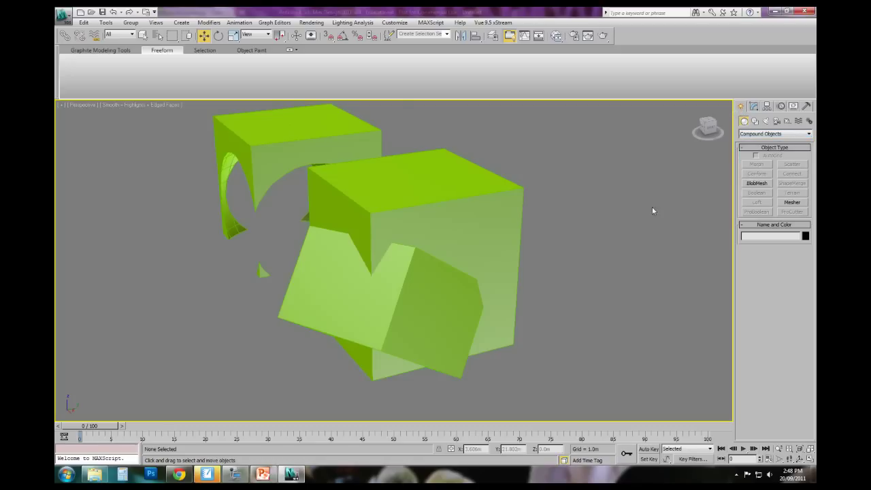
pyautogui.click(489, 210)
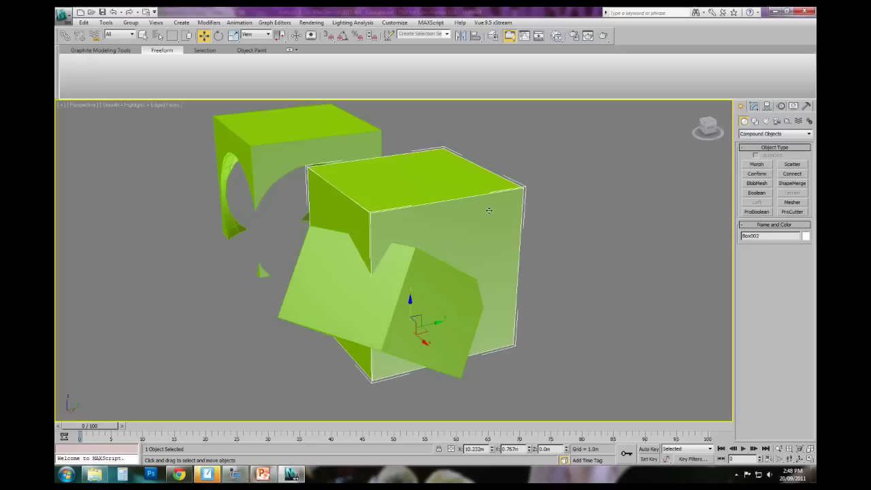
pyautogui.click(756, 193)
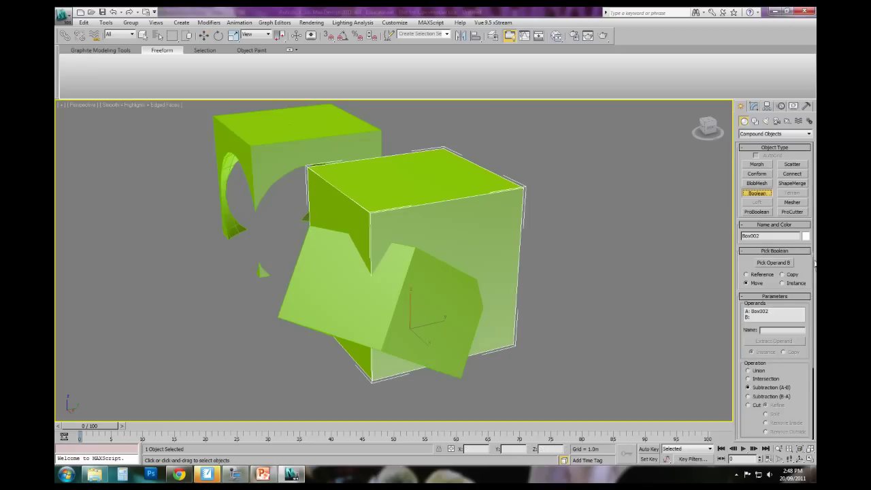
pyautogui.click(773, 263)
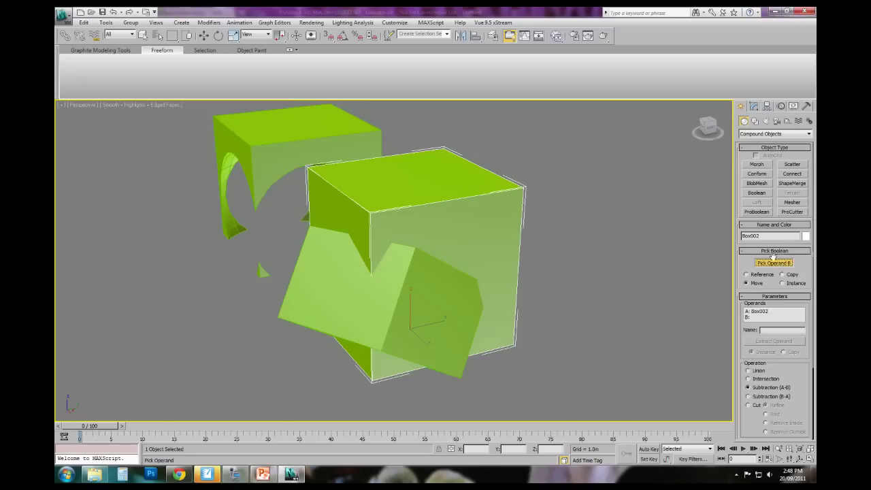
pyautogui.click(418, 304)
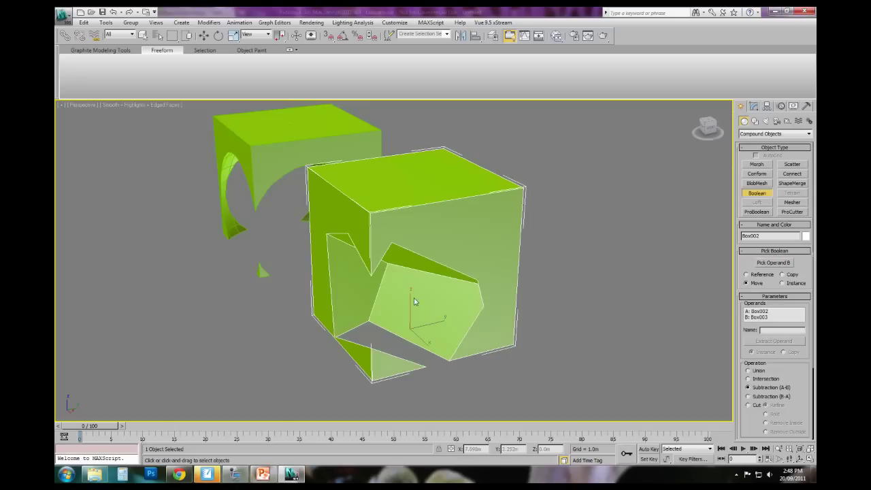
# Step: Compare the Union, Intersection and Subtraction (B-A) results on the two boxes, ending on Subtraction (A-B)
pyautogui.keyDown('alt'); pyautogui.moveTo(404, 303); pyautogui.dragTo(379, 313, button='middle'); pyautogui.keyUp('alt')
pyautogui.moveTo(316, 314); pyautogui.dragTo(489, 266, button='middle')
pyautogui.click(748, 371)
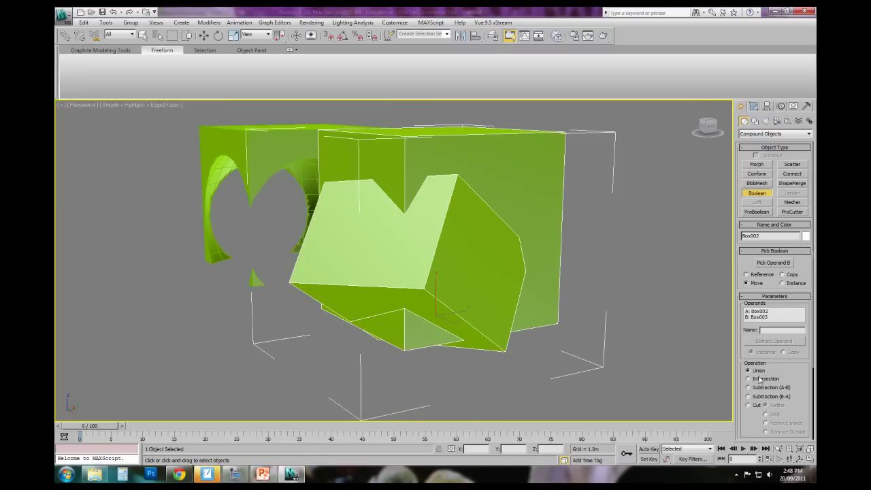
pyautogui.click(758, 380)
pyautogui.click(760, 387)
pyautogui.click(758, 396)
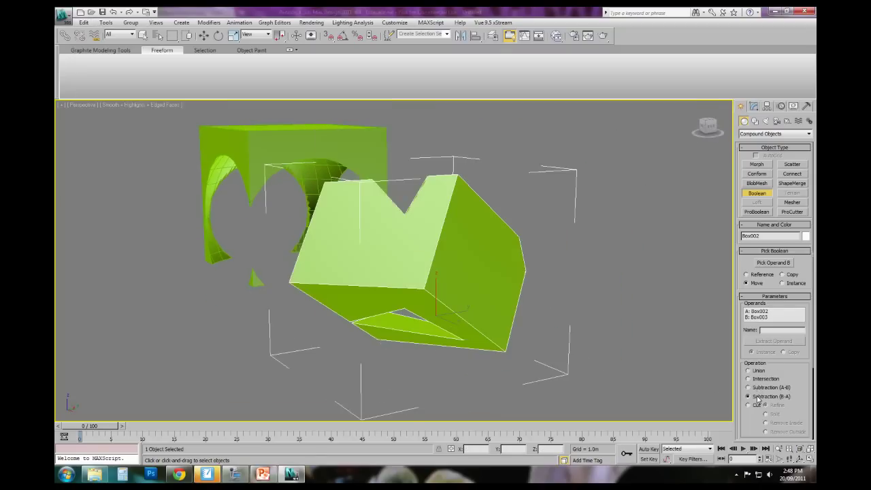
pyautogui.click(759, 387)
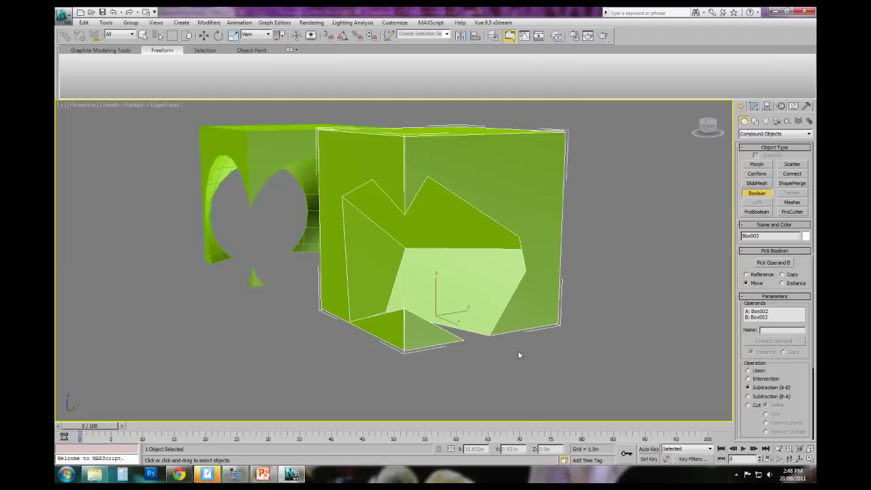
pyautogui.keyDown('alt'); pyautogui.moveTo(518, 350); pyautogui.dragTo(617, 249, button='middle'); pyautogui.keyUp('alt')
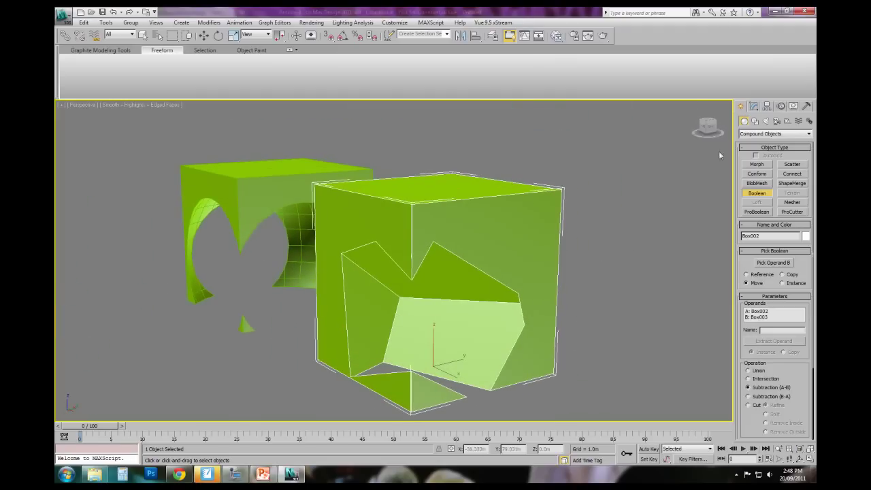
# Step: Open the notched box's Boolean parameters for modification
pyautogui.click(766, 106)
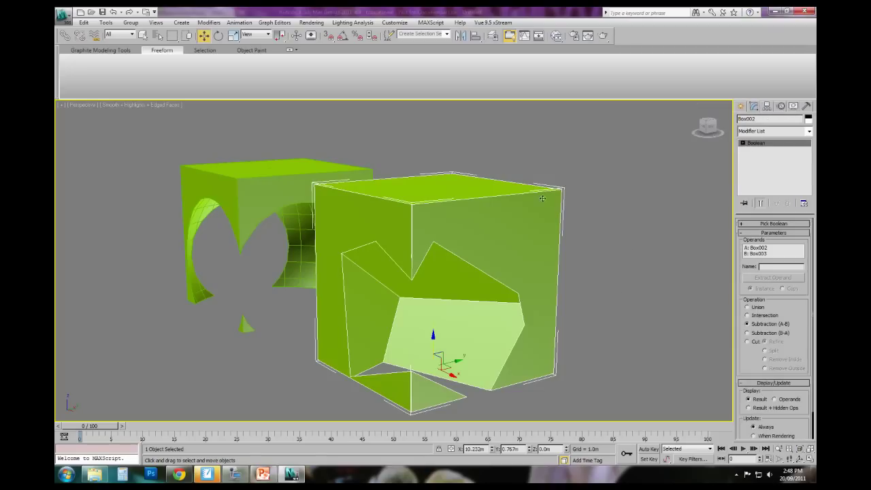
pyautogui.keyDown('alt'); pyautogui.moveTo(543, 198); pyautogui.dragTo(588, 189, button='middle'); pyautogui.keyUp('alt')
pyautogui.moveTo(451, 168); pyautogui.dragTo(568, 204, button='middle')
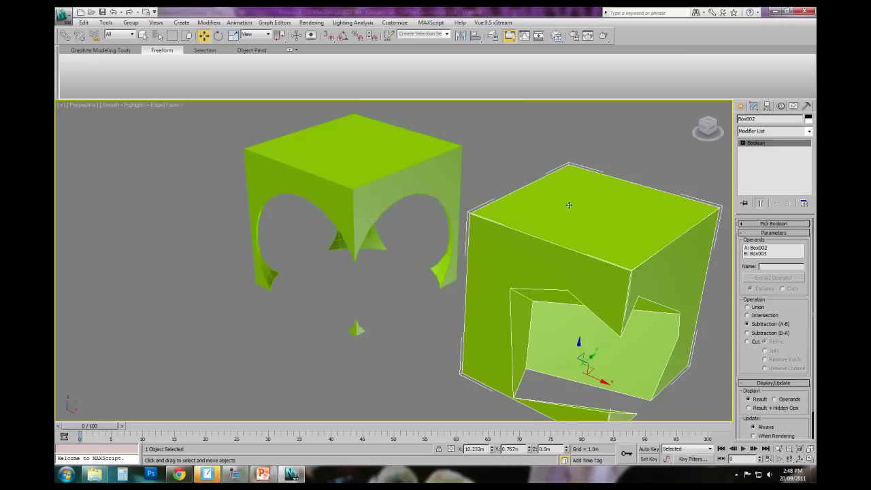
# Step: Delete the box that was hollowed out by the sphere
pyautogui.click(481, 168)
pyautogui.click(430, 164)
pyautogui.press('Delete')
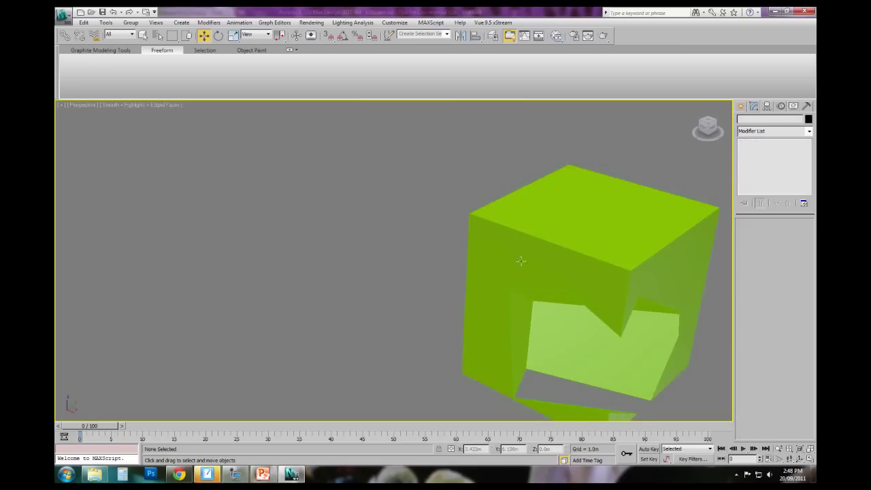
# Step: Move the notched box to the world origin by setting its X, Y and Z position to 0
pyautogui.click(479, 354)
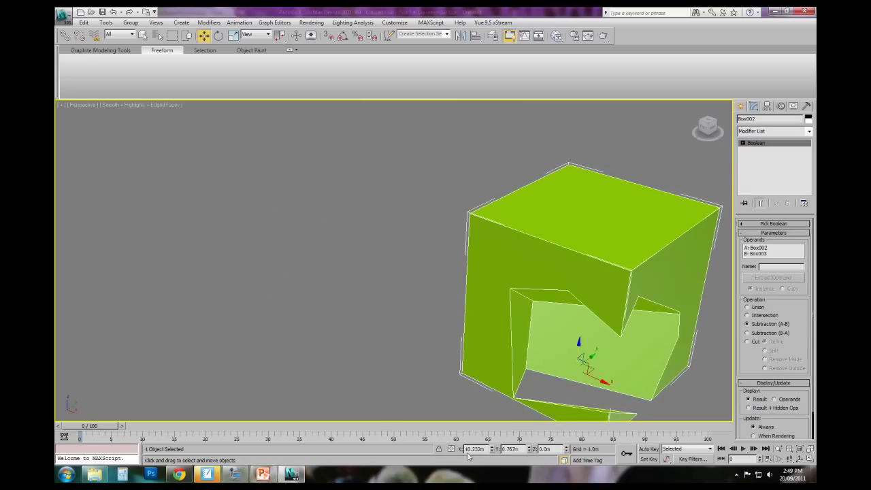
pyautogui.moveTo(486, 449); pyautogui.dragTo(432, 446)
pyautogui.write('0')
pyautogui.press('Tab')
pyautogui.write('0')
pyautogui.press('Tab')
pyautogui.write('0')
pyautogui.press('Tab')
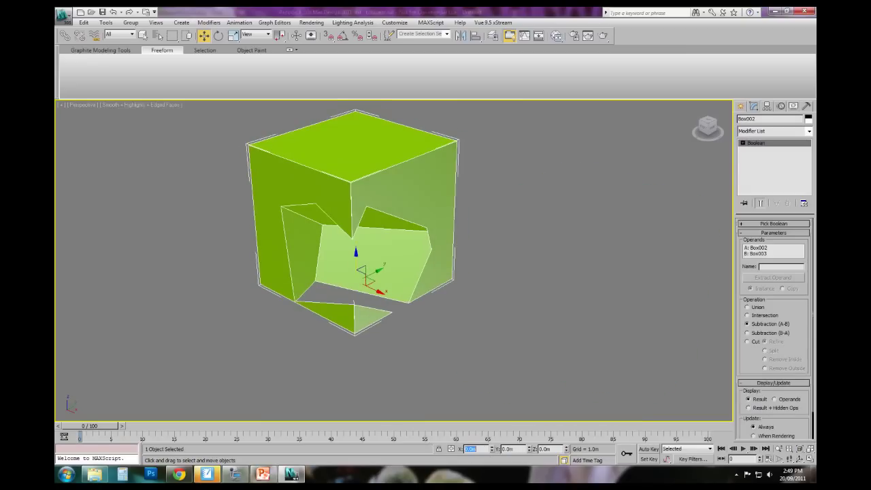
pyautogui.click(554, 218)
# Step: Extract operand A, Box002, from the notched box's Boolean as a copy
pyautogui.scroll(3, 408, 273)
pyautogui.moveTo(378, 240); pyautogui.dragTo(439, 309, button='middle')
pyautogui.keyDown('alt'); pyautogui.moveTo(479, 354); pyautogui.dragTo(452, 325, button='middle'); pyautogui.keyUp('alt')
pyautogui.scroll(-3, 472, 298)
pyautogui.click(453, 326)
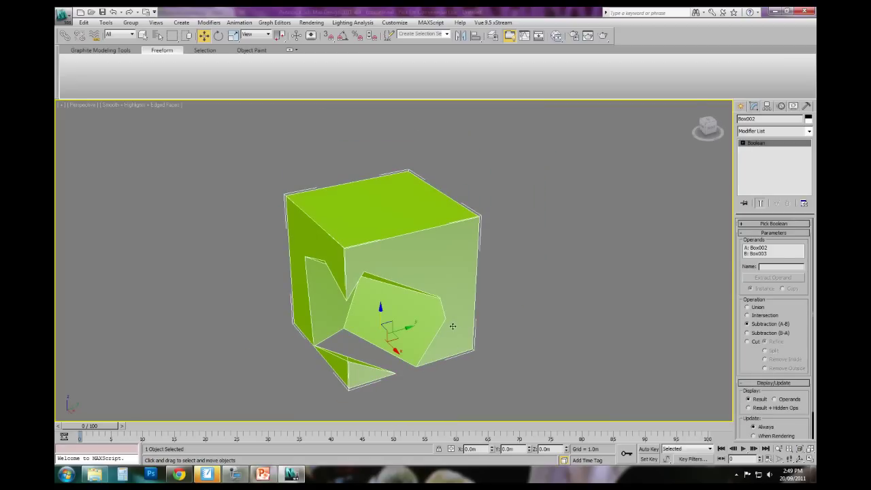
pyautogui.click(757, 249)
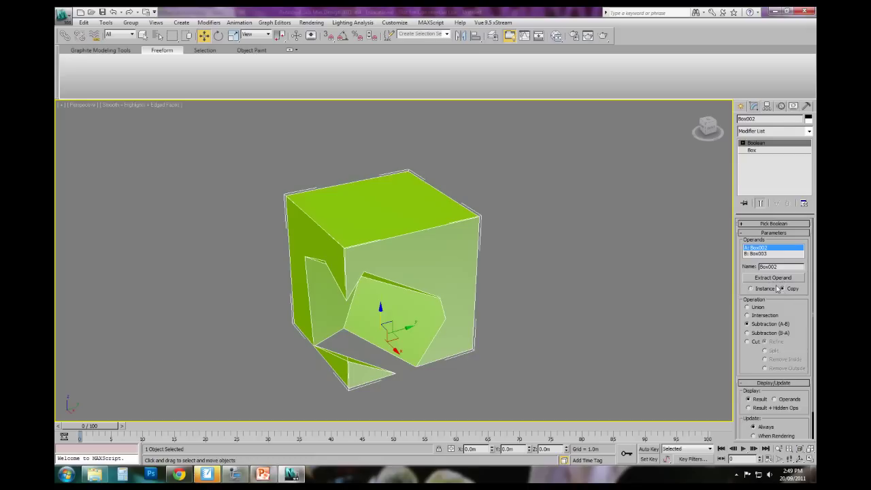
pyautogui.click(773, 278)
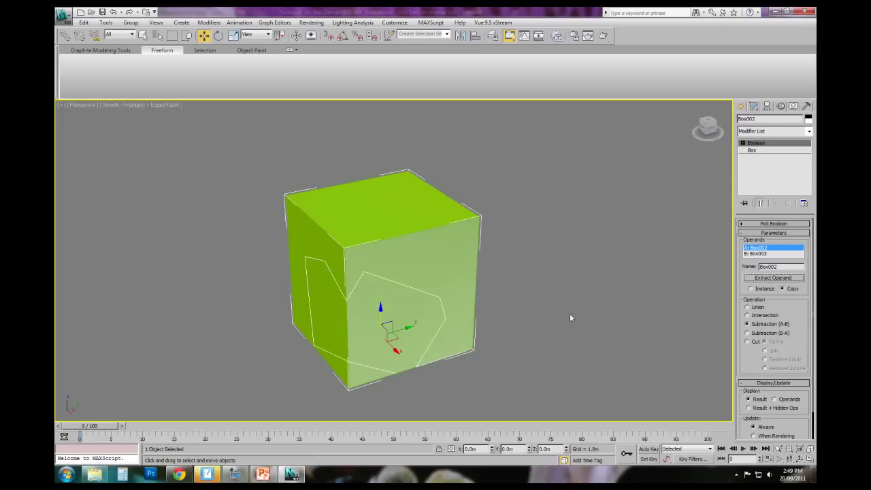
# Step: Set the Boolean's operand extraction type to Instance and reselect the notched box
pyautogui.click(753, 289)
pyautogui.click(620, 313)
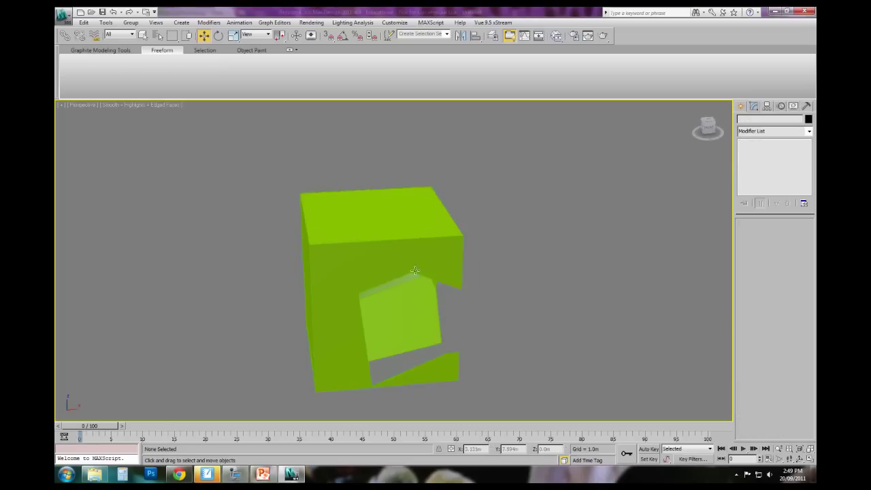
pyautogui.click(413, 294)
pyautogui.scroll(2, 442, 291)
pyautogui.keyDown('alt'); pyautogui.moveTo(470, 291); pyautogui.dragTo(459, 305, button='middle'); pyautogui.keyUp('alt')
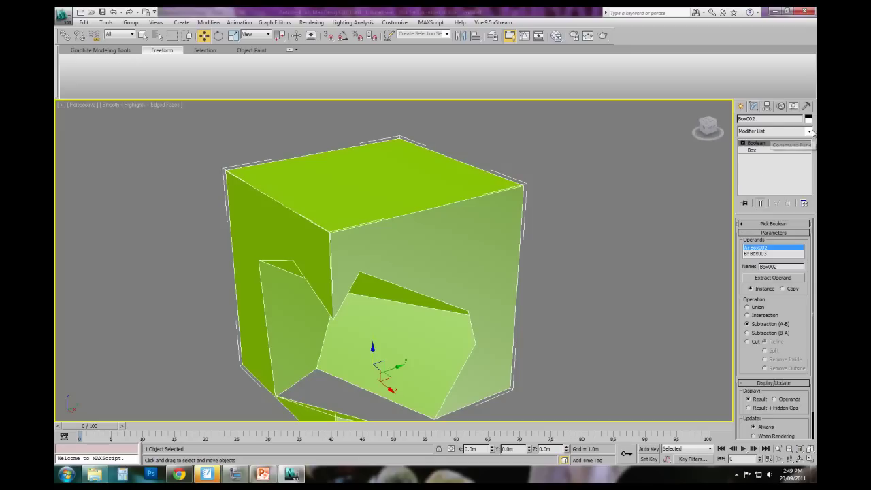
# Step: Add an Edit Poly modifier above the Boolean on the notched box
pyautogui.click(808, 130)
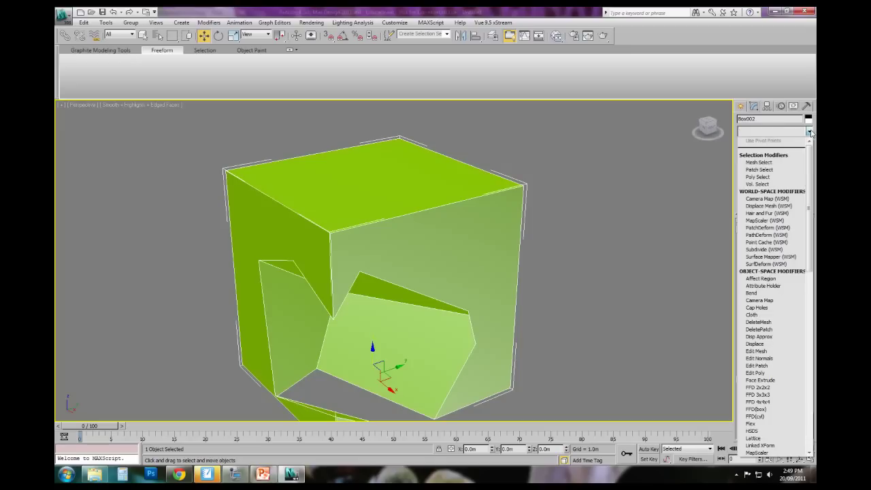
pyautogui.click(766, 373)
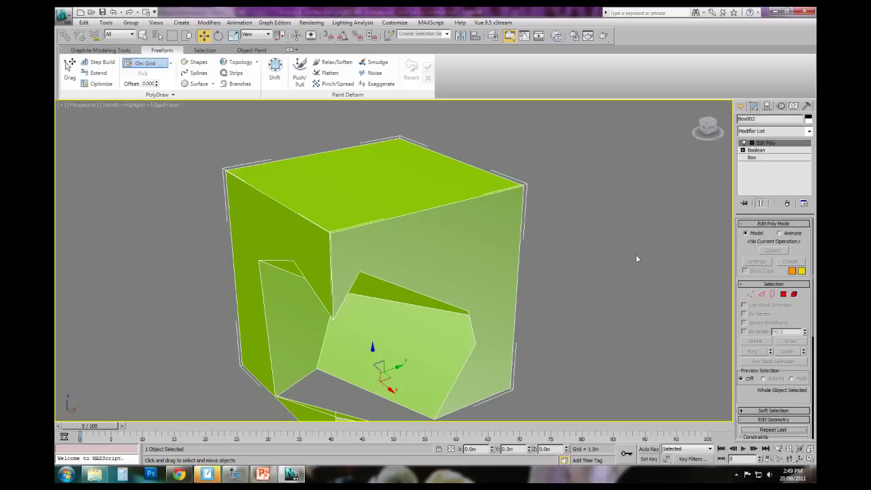
pyautogui.keyDown('alt'); pyautogui.moveTo(636, 255); pyautogui.dragTo(473, 186, button='middle'); pyautogui.keyUp('alt')
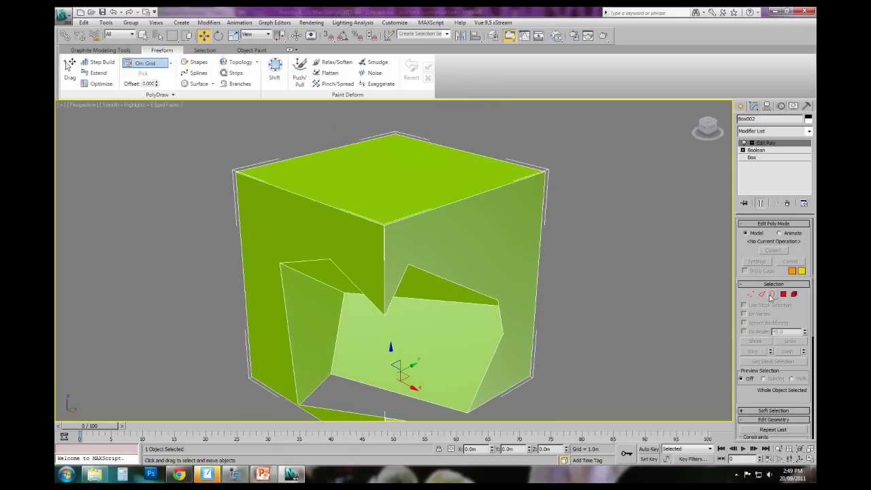
# Step: Move the box's bottom corner vertex outward along Y at vertex level, and toggle the Edit Poly modifier off and on to compare
pyautogui.click(750, 294)
pyautogui.keyDown('alt'); pyautogui.moveTo(689, 310); pyautogui.dragTo(552, 323, button='middle'); pyautogui.keyUp('alt')
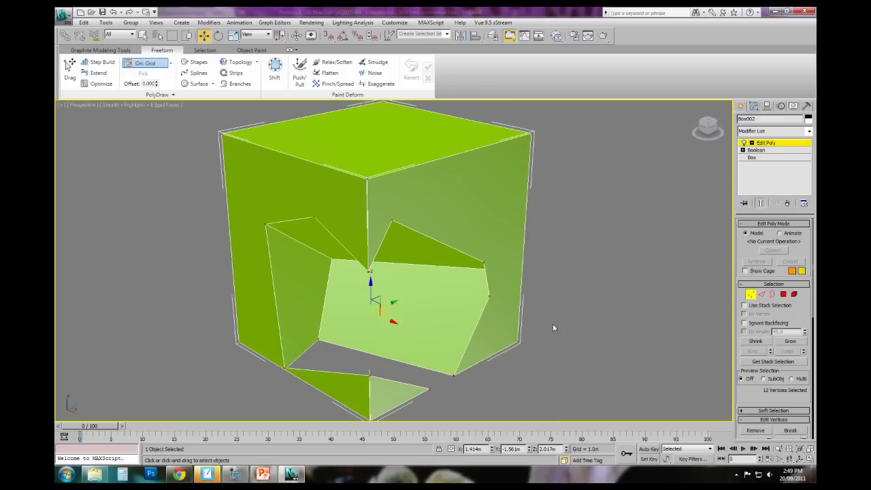
pyautogui.moveTo(506, 333); pyautogui.dragTo(609, 338)
pyautogui.keyDown('alt'); pyautogui.moveTo(609, 338); pyautogui.dragTo(590, 282, button='middle'); pyautogui.keyUp('alt')
pyautogui.click(749, 295)
pyautogui.moveTo(464, 305); pyautogui.dragTo(415, 333, button='middle')
pyautogui.scroll(-3, 361, 299)
pyautogui.keyDown('alt'); pyautogui.moveTo(300, 330); pyautogui.dragTo(375, 333, button='middle'); pyautogui.keyUp('alt')
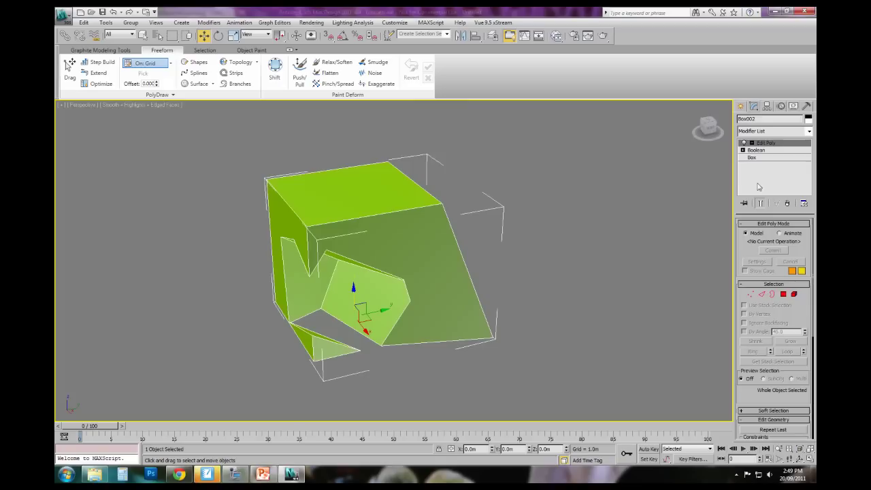
pyautogui.click(745, 143)
pyautogui.click(744, 144)
# Step: Add a Twist modifier to the box with an angle of 46.5 about the Z axis
pyautogui.click(808, 131)
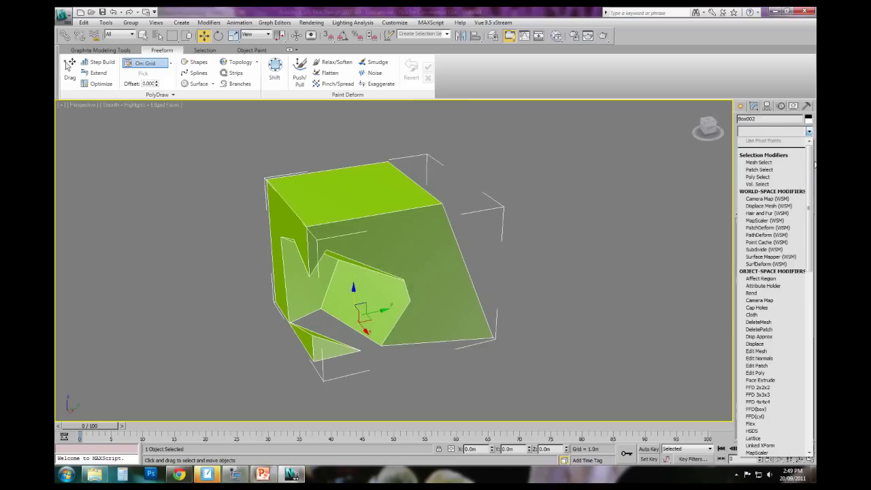
pyautogui.scroll(-10, 812, 184)
pyautogui.click(758, 388)
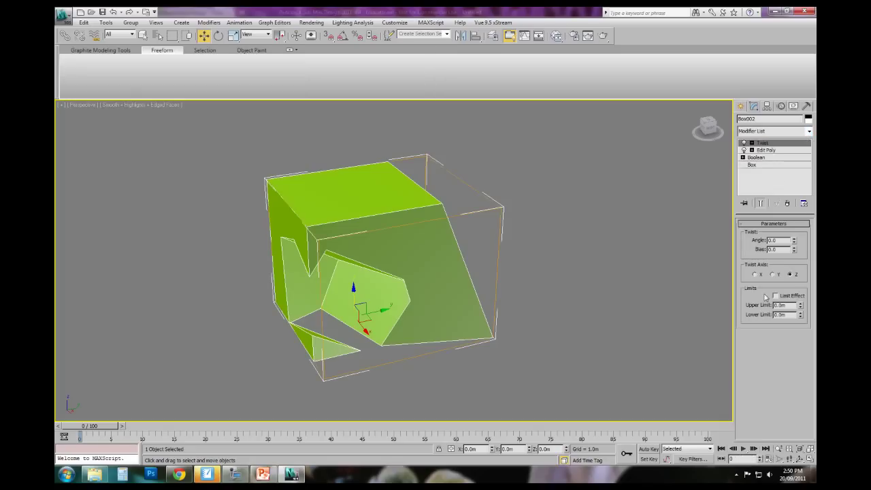
pyautogui.moveTo(796, 242); pyautogui.dragTo(804, 199)
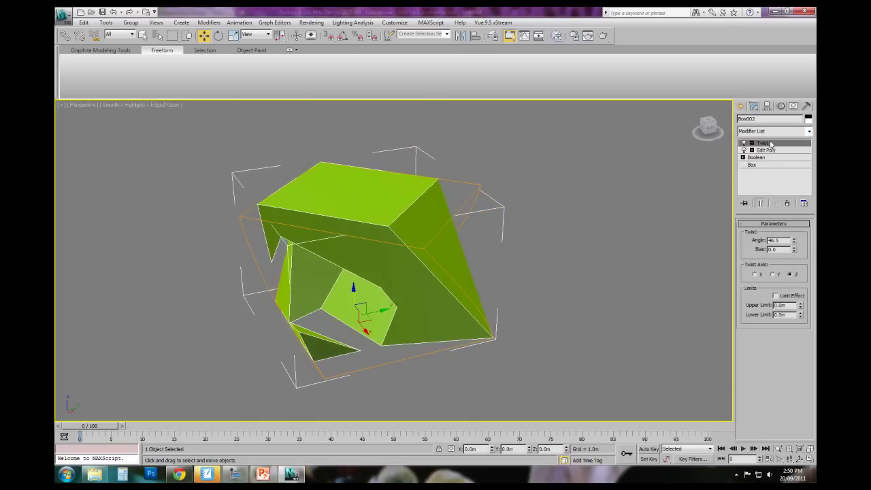
# Step: Toggle the Twist and Edit Poly modifiers off and on to compare their effects on the box
pyautogui.click(743, 141)
pyautogui.click(743, 141)
pyautogui.click(744, 150)
pyautogui.click(744, 153)
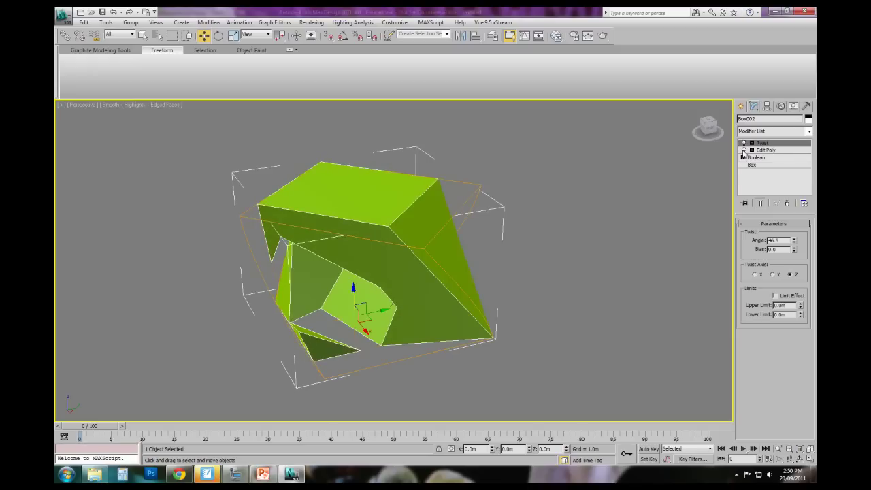
# Step: Delete the Twist and Edit Poly modifiers from the stack, leaving only the Boolean, and deselect the box
pyautogui.keyDown('ctrl'); pyautogui.click(780, 152); pyautogui.keyUp('ctrl')
pyautogui.rightClick(779, 151)
pyautogui.click(733, 164)
pyautogui.click(627, 224)
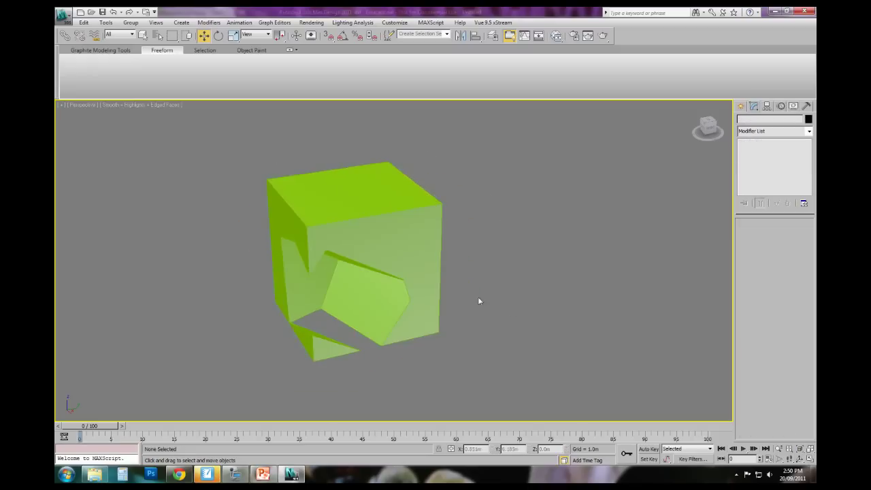
pyautogui.keyDown('alt'); pyautogui.moveTo(478, 301); pyautogui.dragTo(481, 328, button='middle'); pyautogui.keyUp('alt')
pyautogui.click(387, 323)
pyautogui.keyDown('alt'); pyautogui.moveTo(381, 333); pyautogui.dragTo(367, 361, button='middle'); pyautogui.keyUp('alt')
pyautogui.moveTo(368, 360); pyautogui.dragTo(413, 315, button='middle')
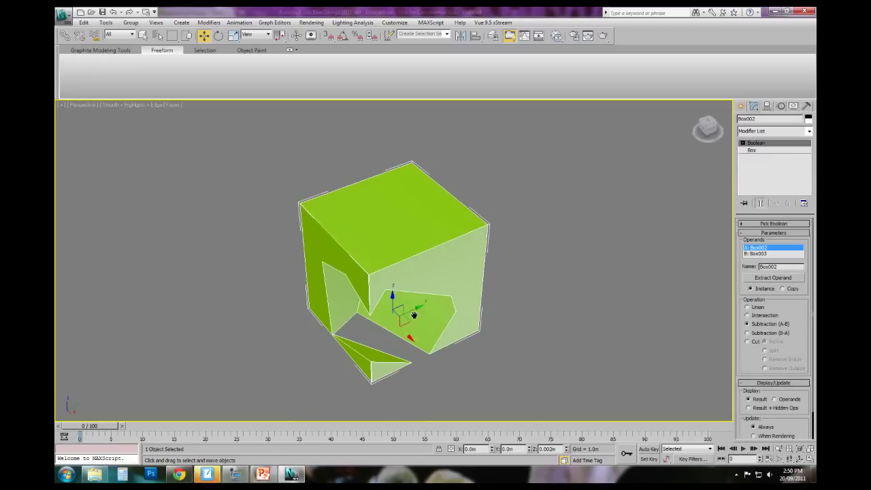
pyautogui.click(457, 354)
pyautogui.moveTo(457, 353); pyautogui.dragTo(477, 340, button='middle')
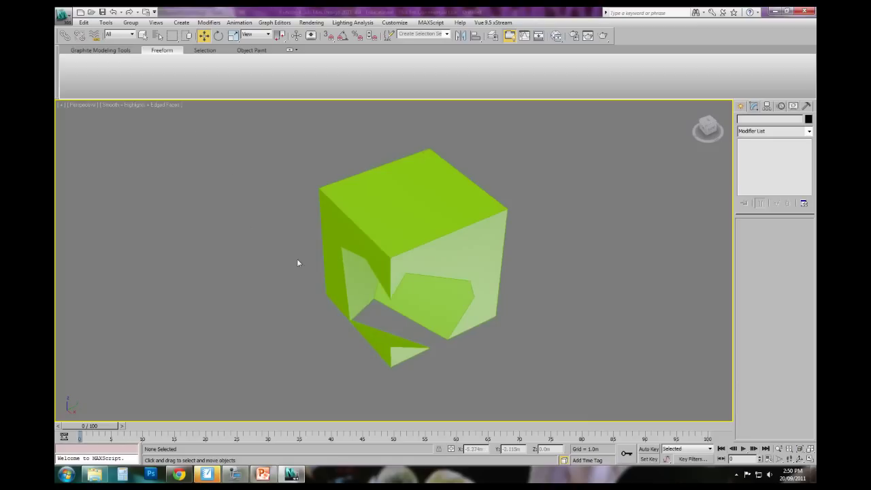
# Step: Select the notched box, add the Latex material to the Slate Material Editor view and open its parameters
pyautogui.click(449, 268)
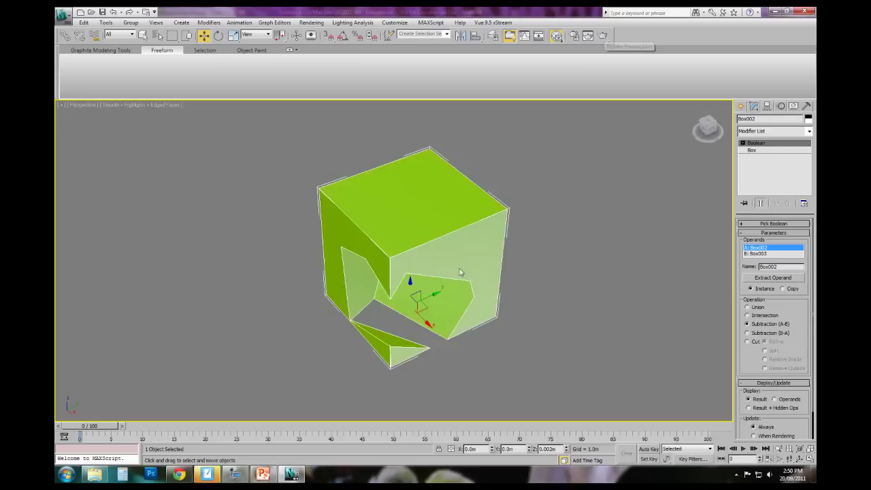
pyautogui.press('m')
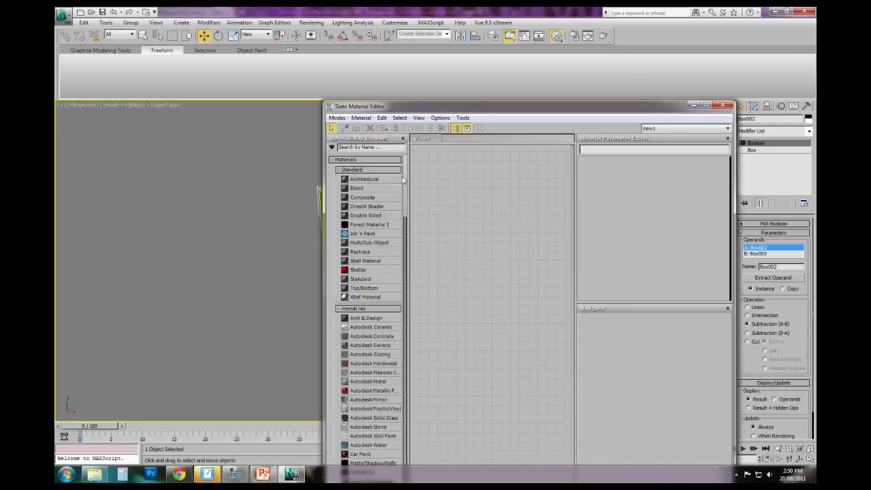
pyautogui.moveTo(405, 181); pyautogui.dragTo(407, 332)
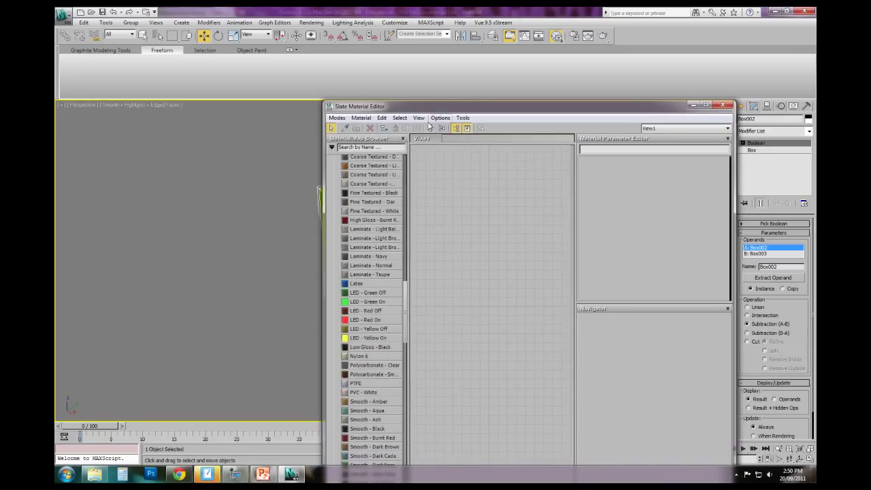
pyautogui.moveTo(444, 108); pyautogui.dragTo(399, 41)
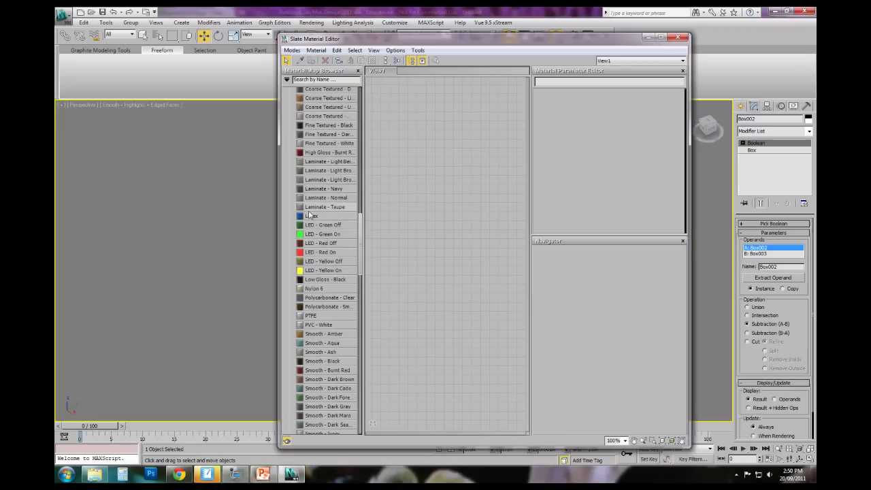
pyautogui.moveTo(306, 217); pyautogui.dragTo(477, 217)
pyautogui.doubleClick(477, 216)
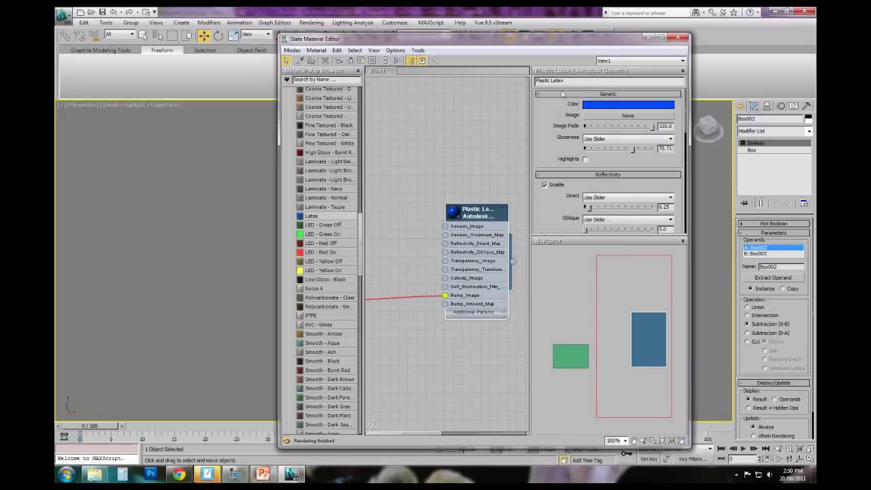
# Step: Assign the Plastic Latex material to the notched box and minimise the material editor
pyautogui.moveTo(537, 38); pyautogui.dragTo(314, 13)
pyautogui.moveTo(461, 220); pyautogui.dragTo(547, 213, button='middle')
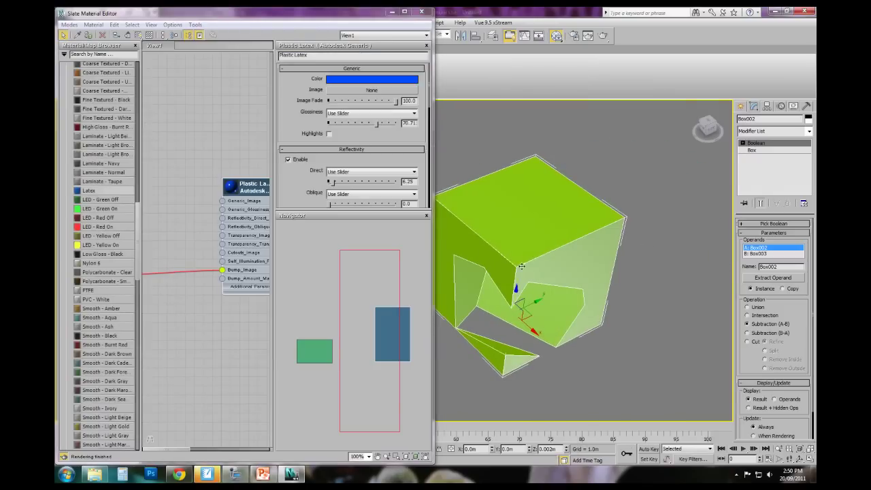
pyautogui.click(87, 35)
pyautogui.click(498, 138)
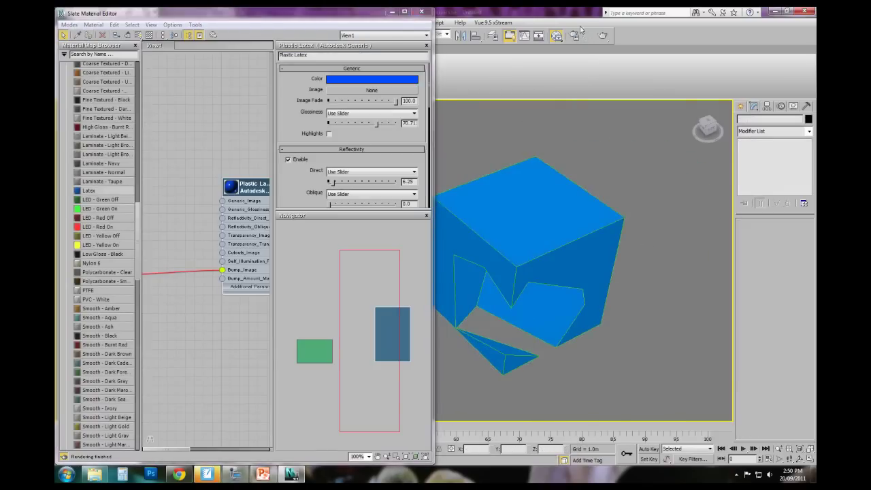
pyautogui.click(393, 12)
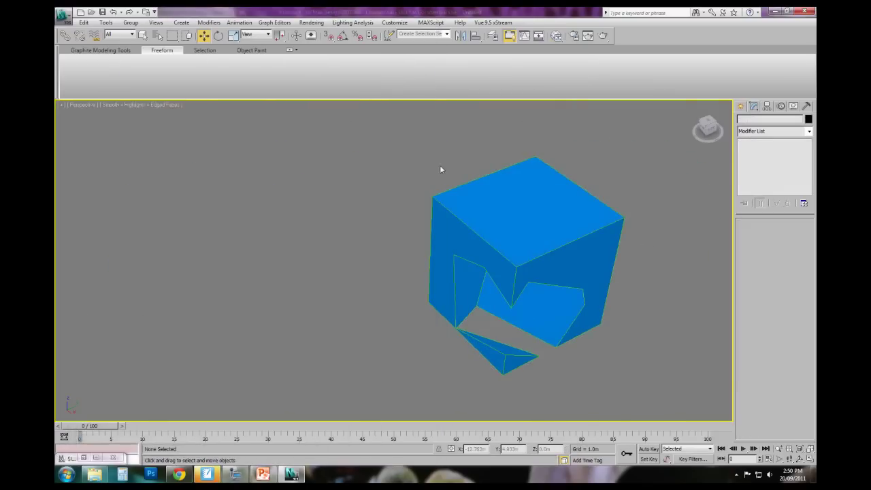
# Step: Render the perspective view of the blue notched box and close the rendered frame
pyautogui.click(742, 107)
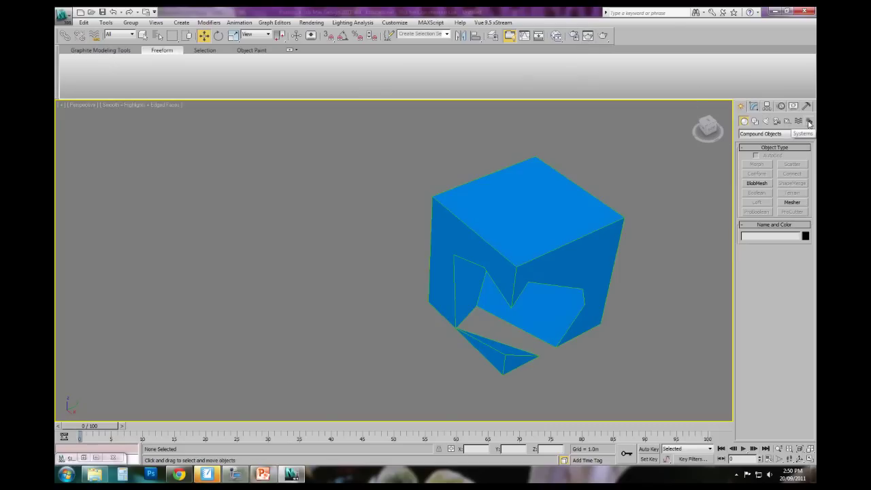
pyautogui.click(603, 37)
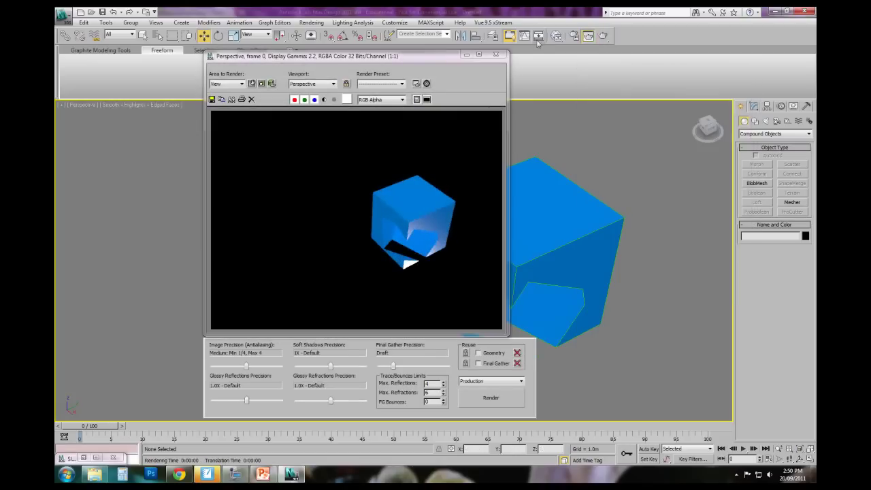
pyautogui.click(496, 54)
# Step: Render the box again from a closer, lower viewing angle and close the rendered frame
pyautogui.keyDown('alt'); pyautogui.moveTo(538, 241); pyautogui.dragTo(544, 237, button='middle'); pyautogui.keyUp('alt')
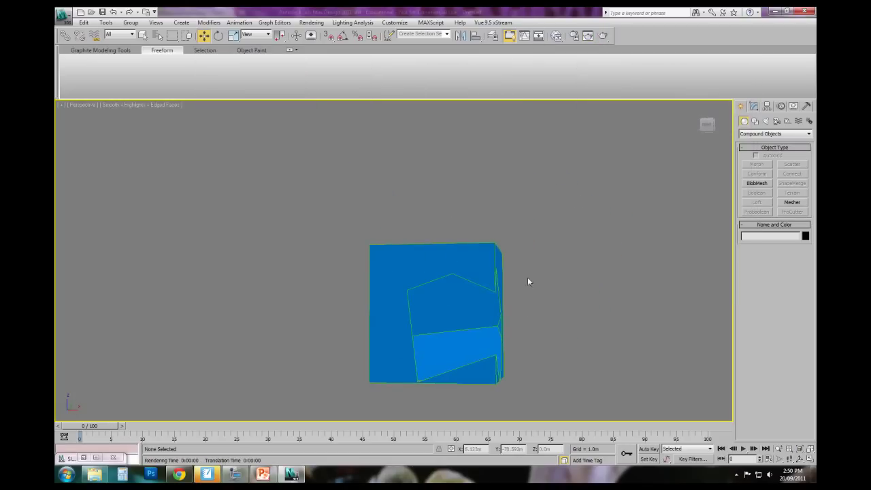
pyautogui.keyDown('alt'); pyautogui.moveTo(528, 279); pyautogui.dragTo(510, 239, button='middle'); pyautogui.keyUp('alt')
pyautogui.scroll(4, 521, 284)
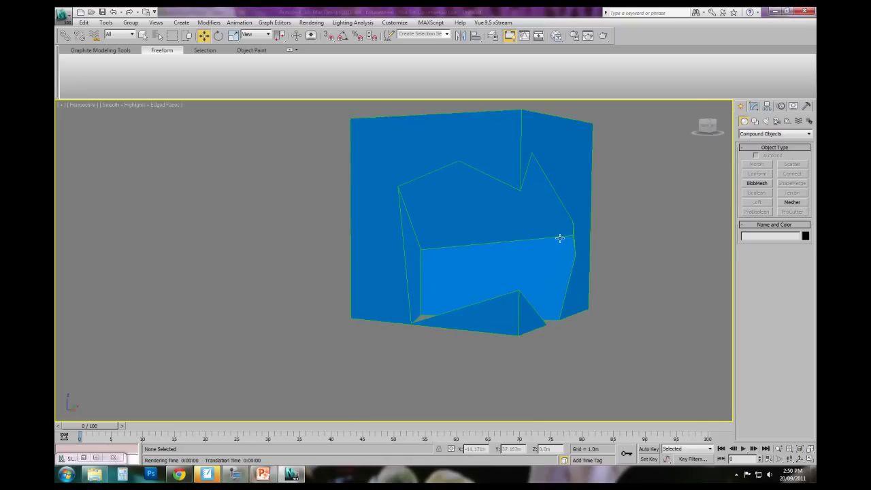
pyautogui.click(602, 36)
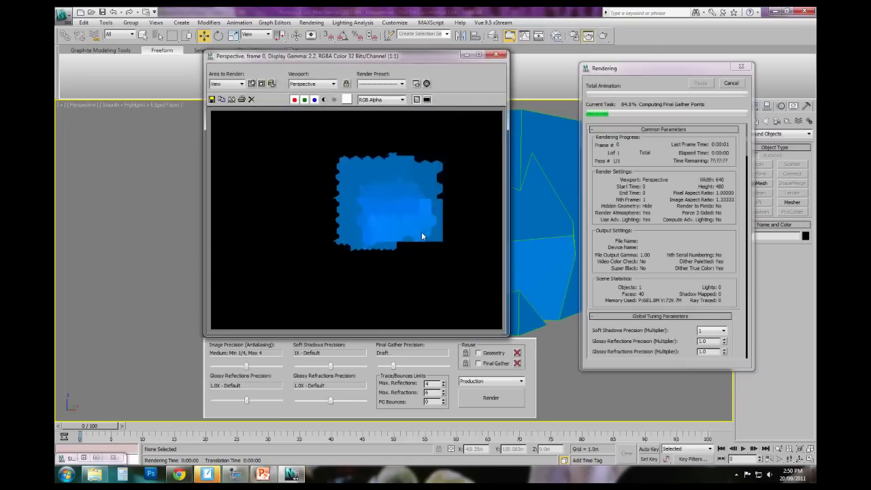
pyautogui.click(501, 56)
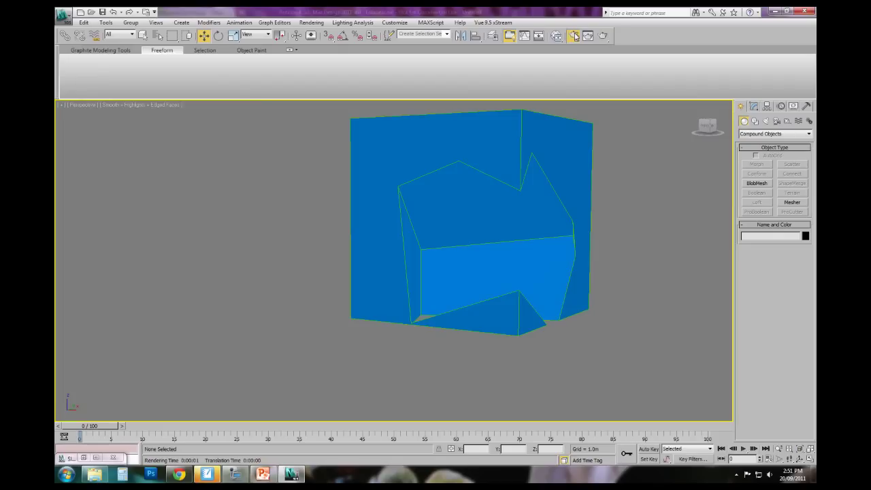
# Step: Examine the mental ray Render Setup's common parameters and close the dialog
pyautogui.click(575, 35)
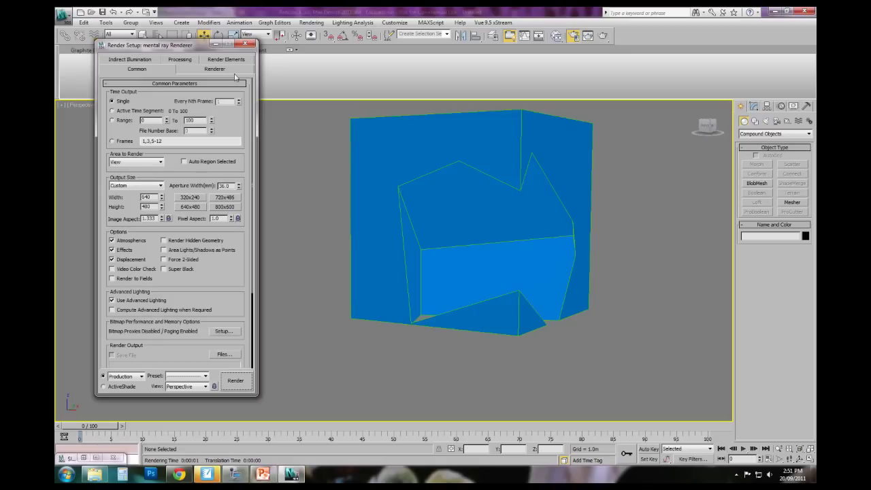
pyautogui.click(245, 44)
pyautogui.hotkey('alt', 'Home')
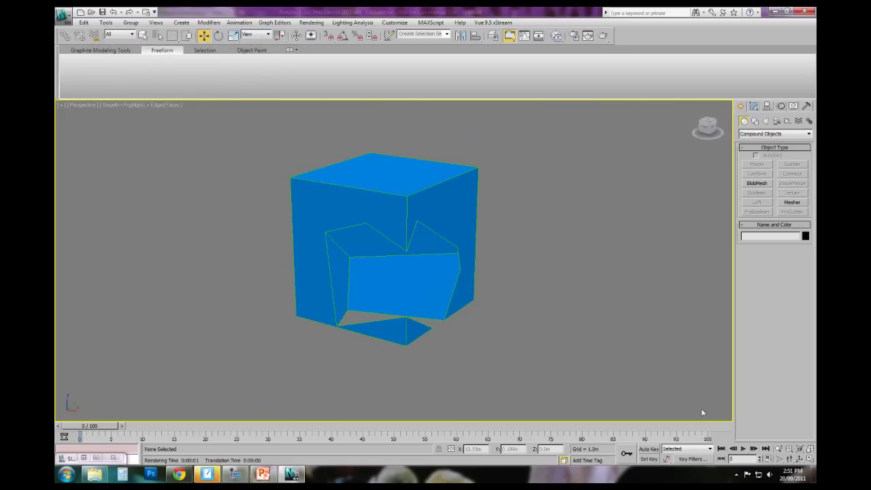
# Step: Restore the four-viewport layout and maximise the Front wireframe viewport
pyautogui.click(810, 458)
pyautogui.moveTo(628, 197); pyautogui.dragTo(622, 200, button='middle')
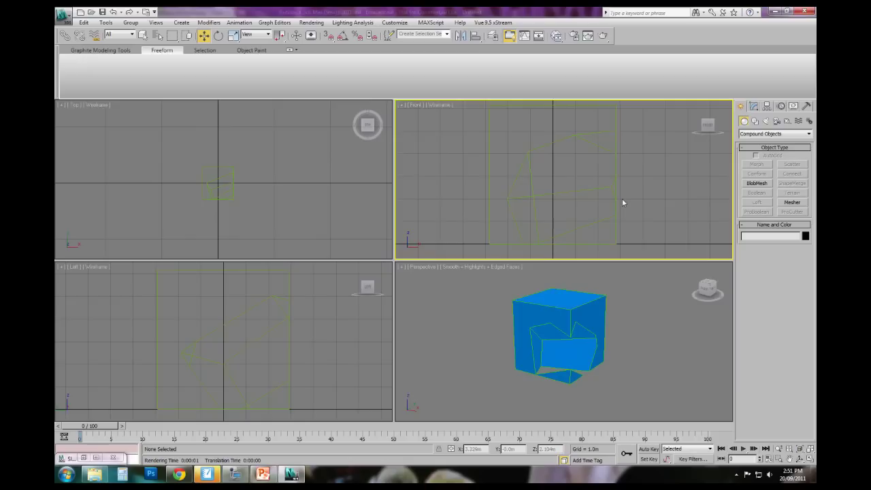
pyautogui.click(810, 458)
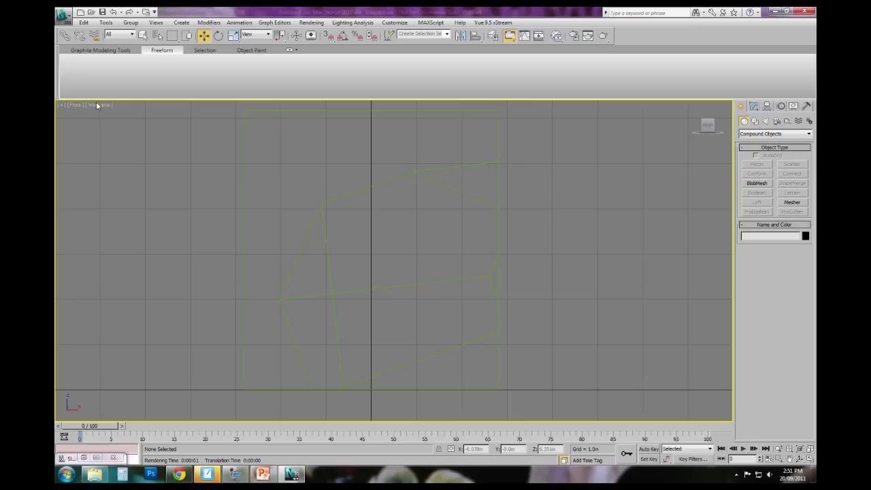
# Step: Switch the maximised viewport to the Bottom view and return it to the Front view
pyautogui.click(74, 105)
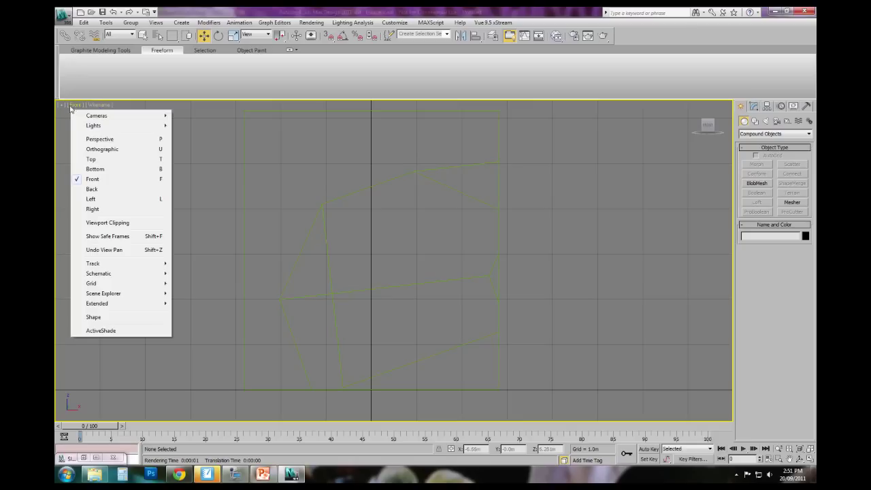
pyautogui.click(95, 169)
pyautogui.click(75, 106)
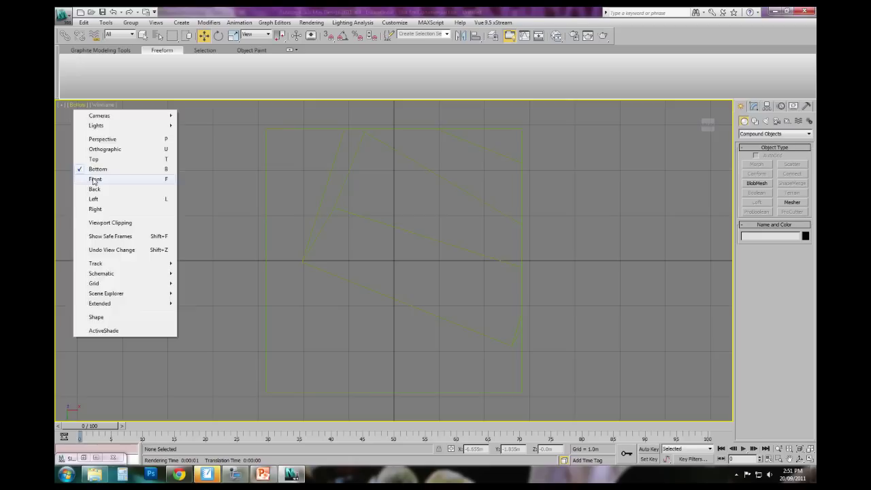
pyautogui.click(95, 179)
# Step: Set the Front viewport's shading to Smooth + Highlights to show the blue notched box as a solid
pyautogui.click(98, 106)
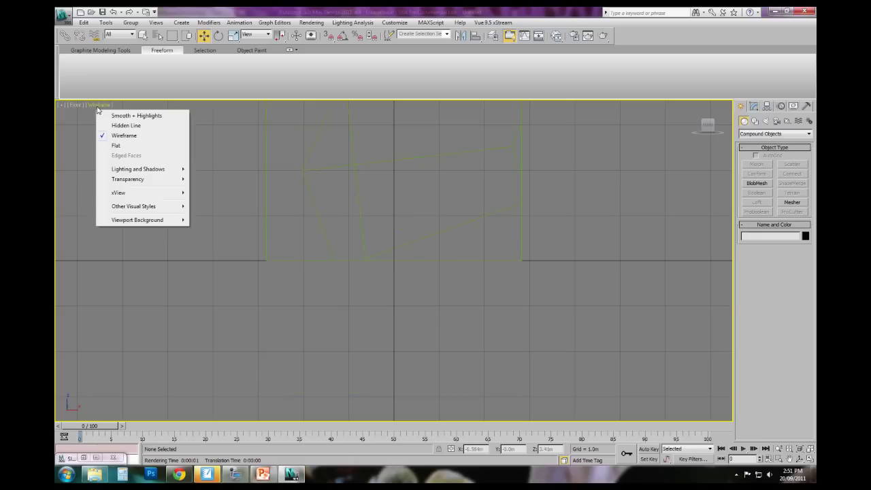
pyautogui.click(135, 115)
pyautogui.moveTo(358, 249); pyautogui.dragTo(344, 384, button='middle')
pyautogui.scroll(-2, 344, 383)
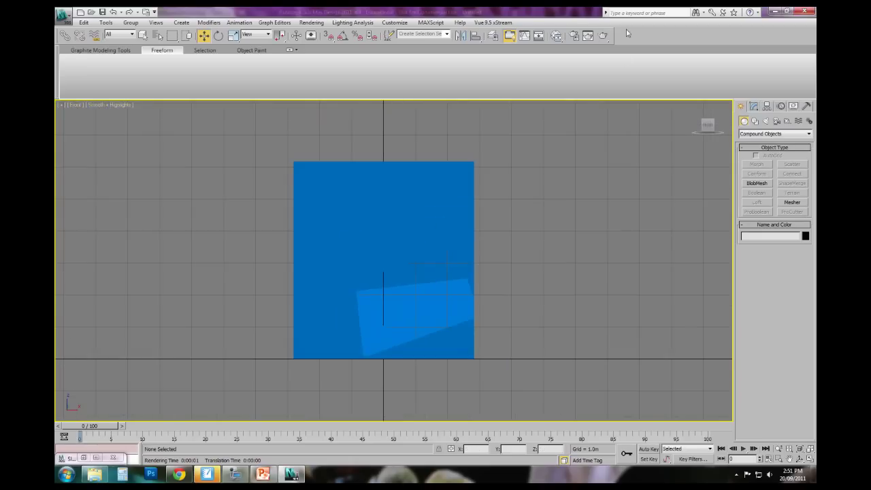
# Step: Render the Front view and examine the blue box and its cut-out up close in the rendered frame
pyautogui.click(604, 36)
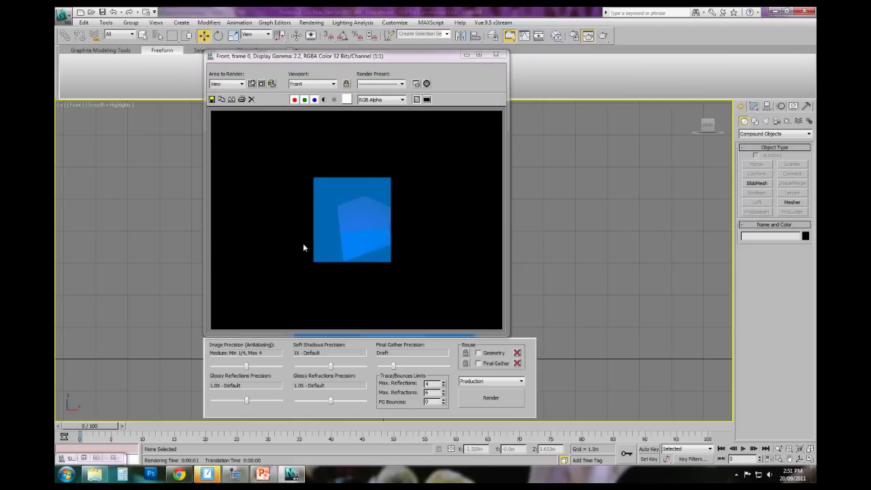
pyautogui.scroll(1, 340, 213)
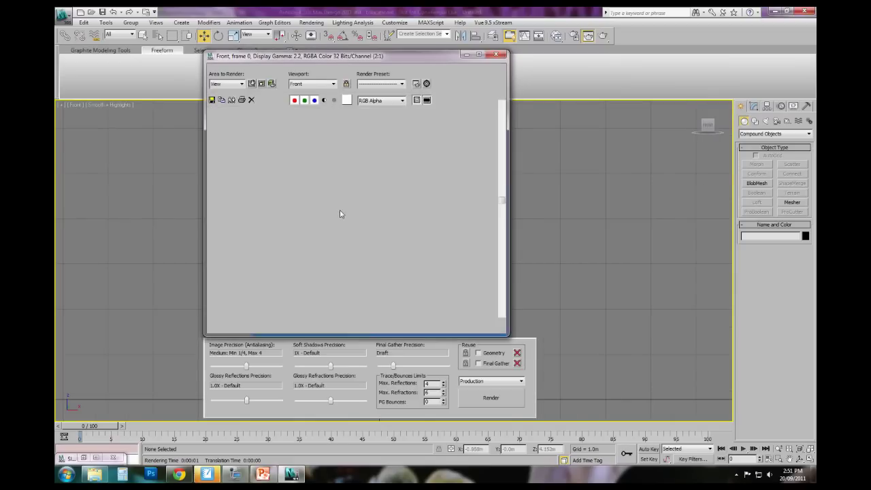
pyautogui.moveTo(398, 219); pyautogui.dragTo(371, 211, button='middle')
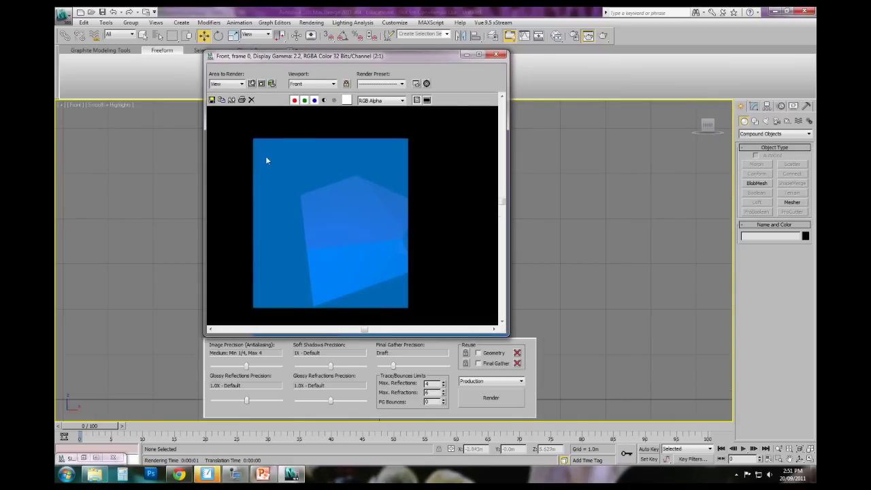
pyautogui.scroll(-1, 412, 196)
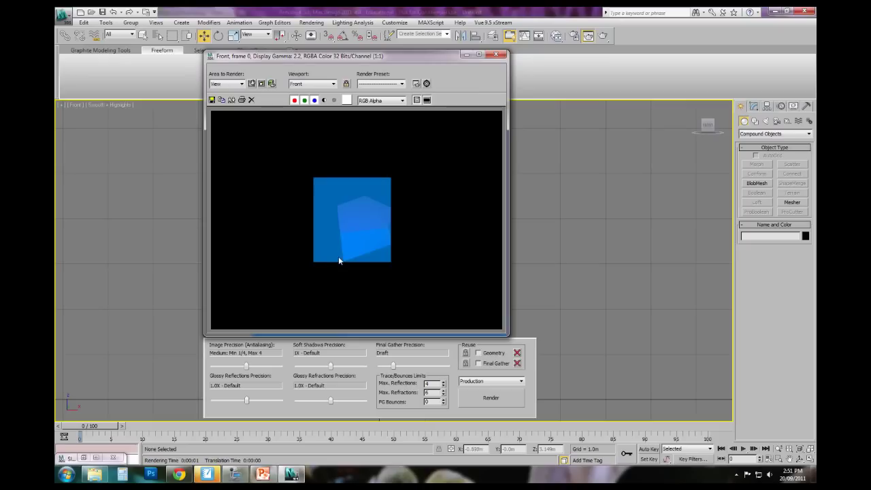
pyautogui.scroll(1, 351, 235)
pyautogui.moveTo(356, 237); pyautogui.dragTo(344, 263, button='middle')
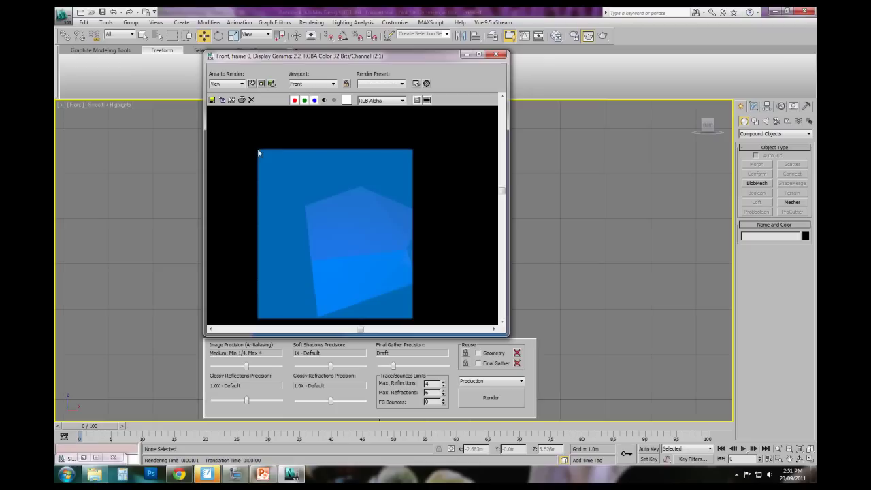
pyautogui.click(660, 187)
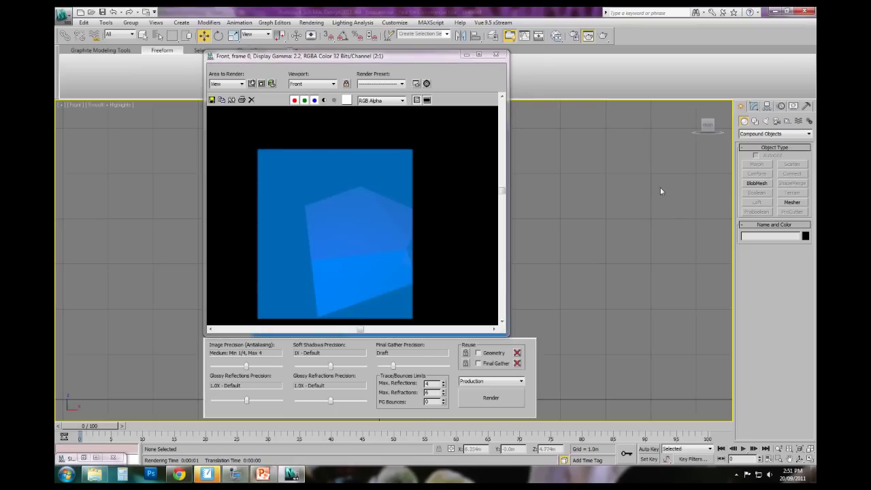
pyautogui.click(322, 207)
pyautogui.scroll(-1, 300, 204)
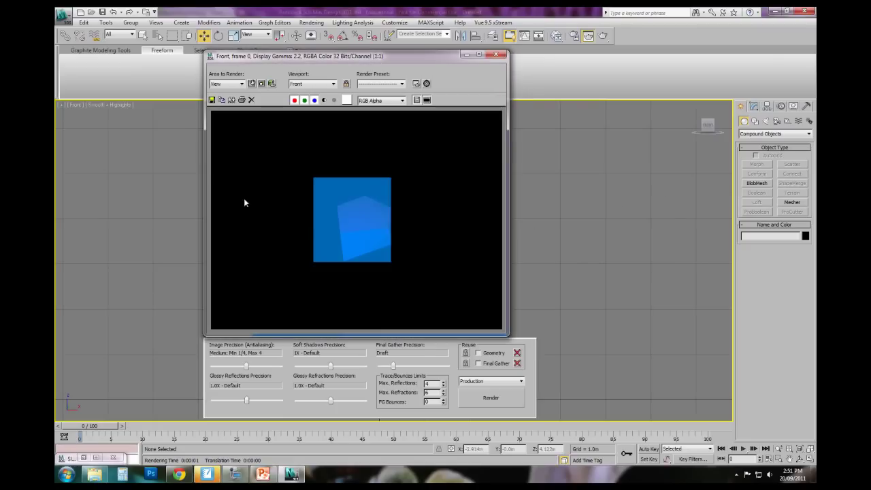
pyautogui.scroll(1, 370, 240)
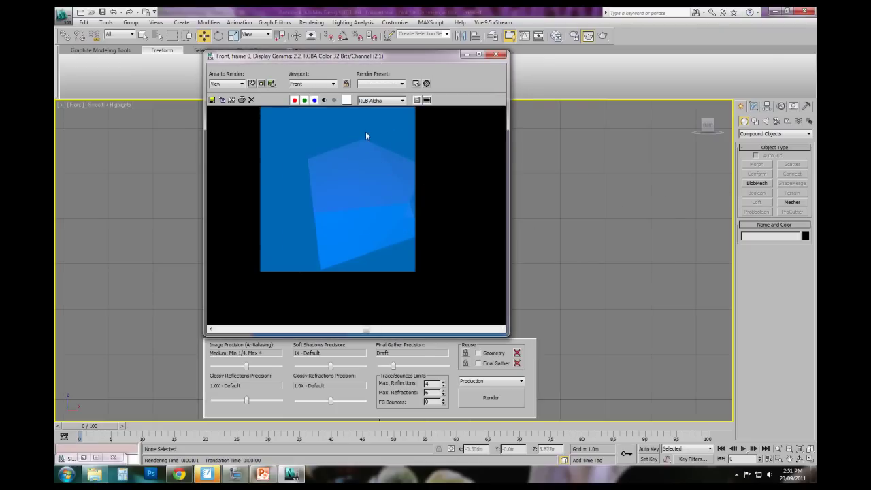